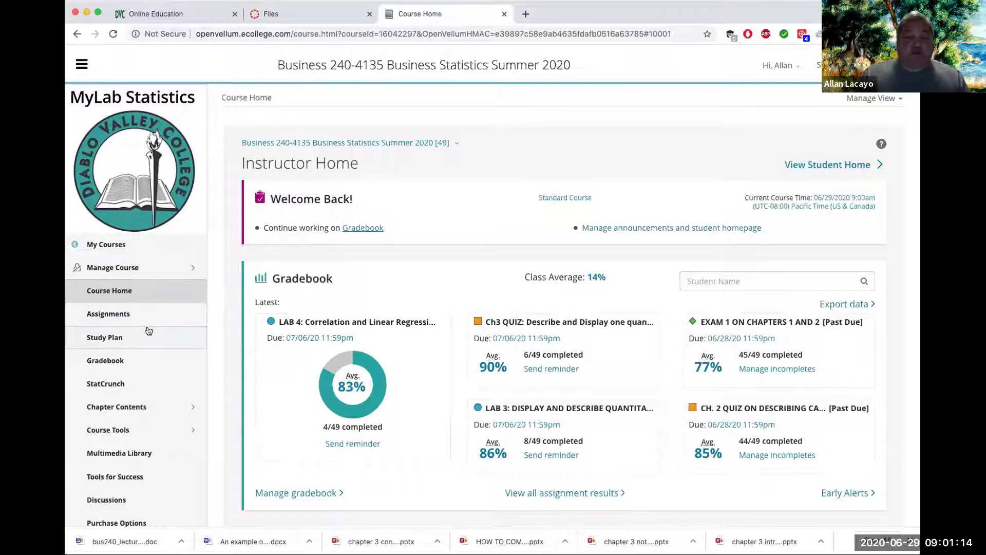
- Open the shared documents category "EXAM 2 MODULE: chapters 3 and 4" and look through its file list
{"action": "left_click", "coordinate": [131, 429]}
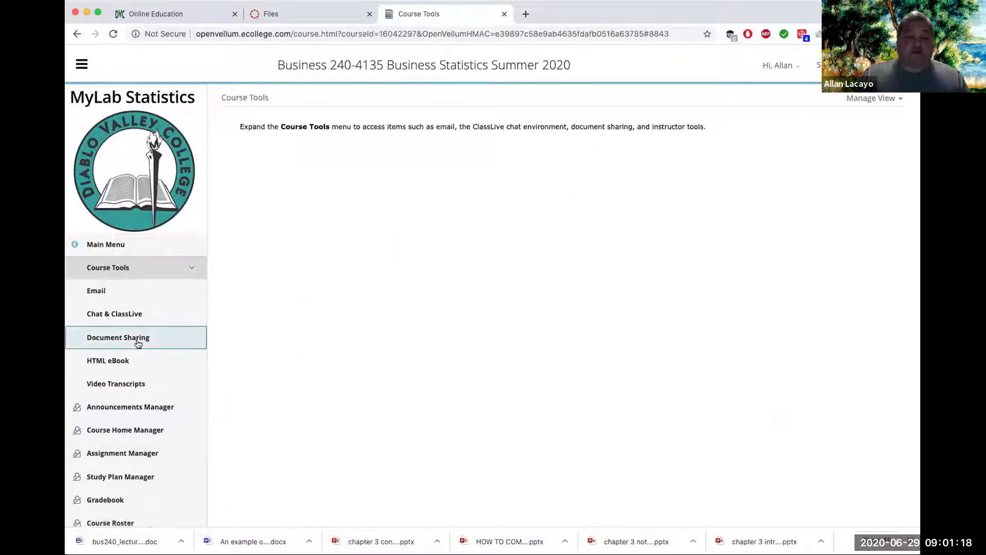
{"action": "left_click", "coordinate": [137, 343]}
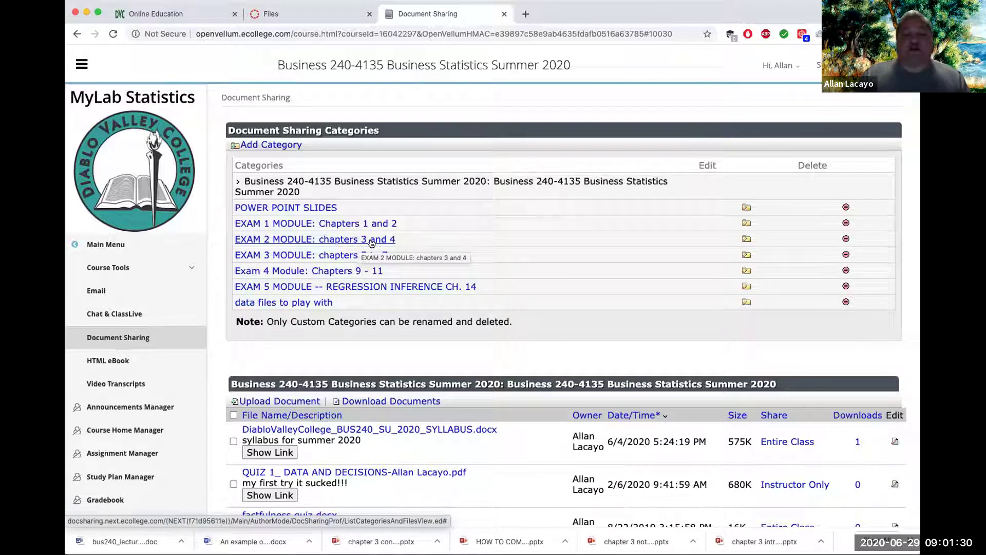
{"action": "left_click", "coordinate": [372, 240]}
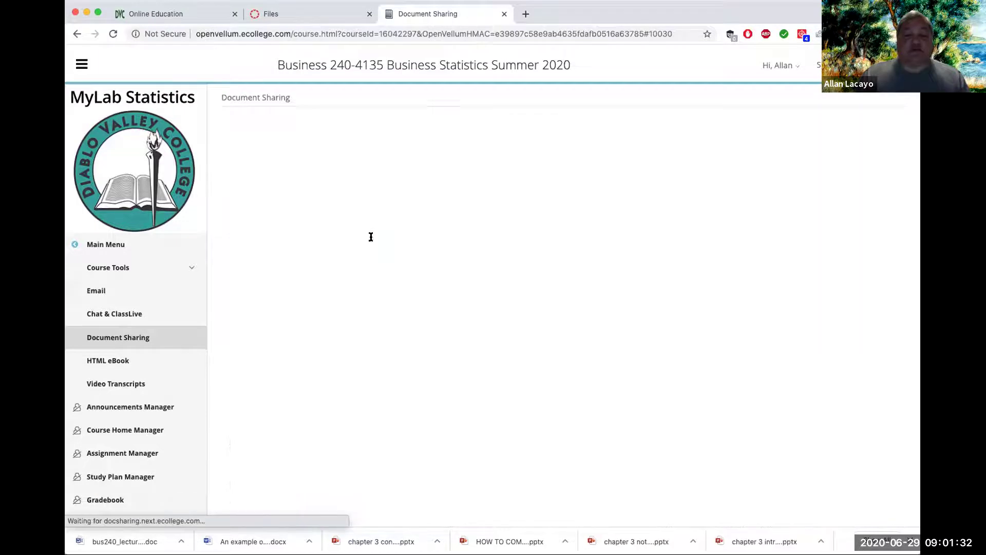
{"action": "scroll", "coordinate": [383, 397], "scroll_direction": "down", "scroll_amount": 2}
{"action": "scroll", "coordinate": [383, 397], "scroll_direction": "down", "scroll_amount": 5}
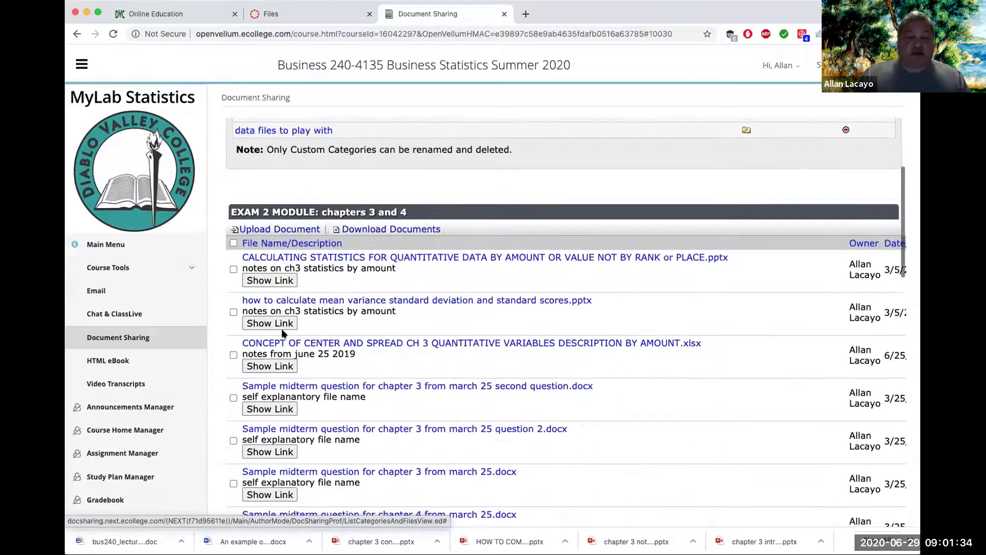
{"action": "scroll", "coordinate": [391, 442], "scroll_direction": "down", "scroll_amount": 6}
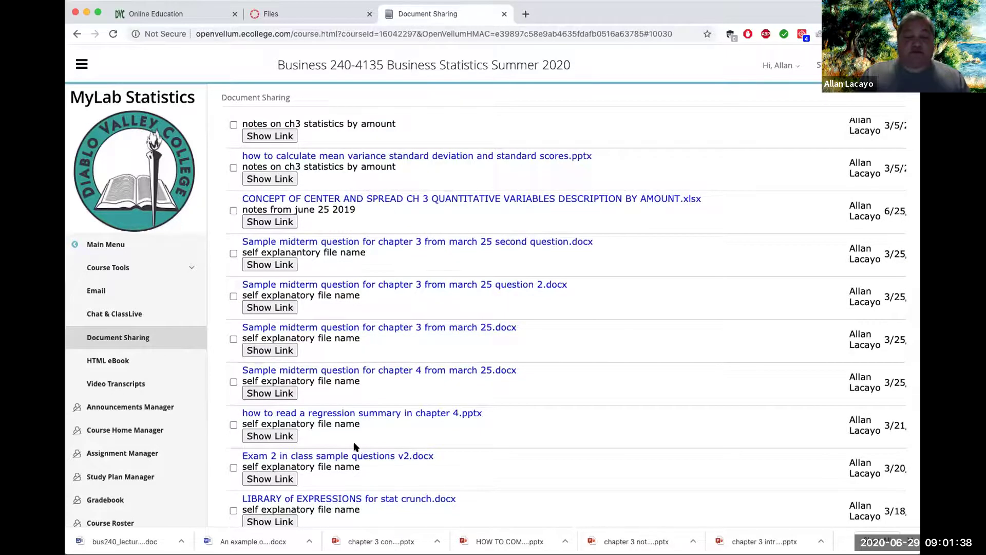
{"action": "scroll", "coordinate": [354, 446], "scroll_direction": "down", "scroll_amount": 12}
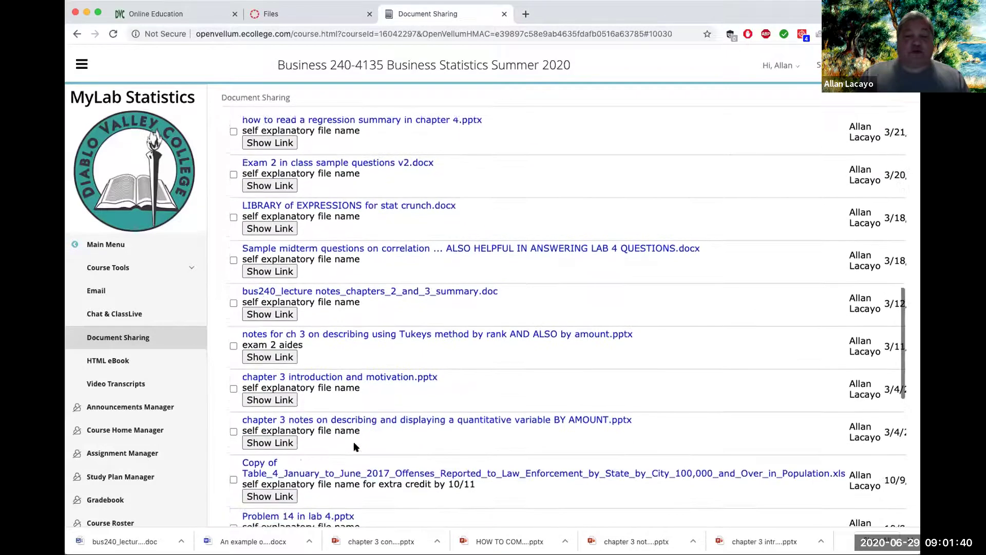
{"action": "scroll", "coordinate": [355, 446], "scroll_direction": "down", "scroll_amount": 16}
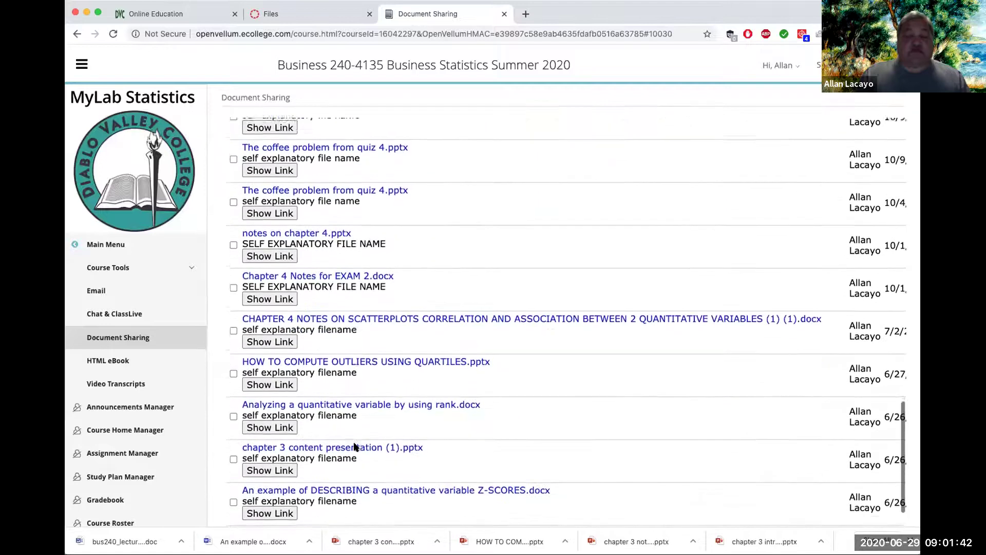
{"action": "scroll", "coordinate": [354, 446], "scroll_direction": "up", "scroll_amount": 17}
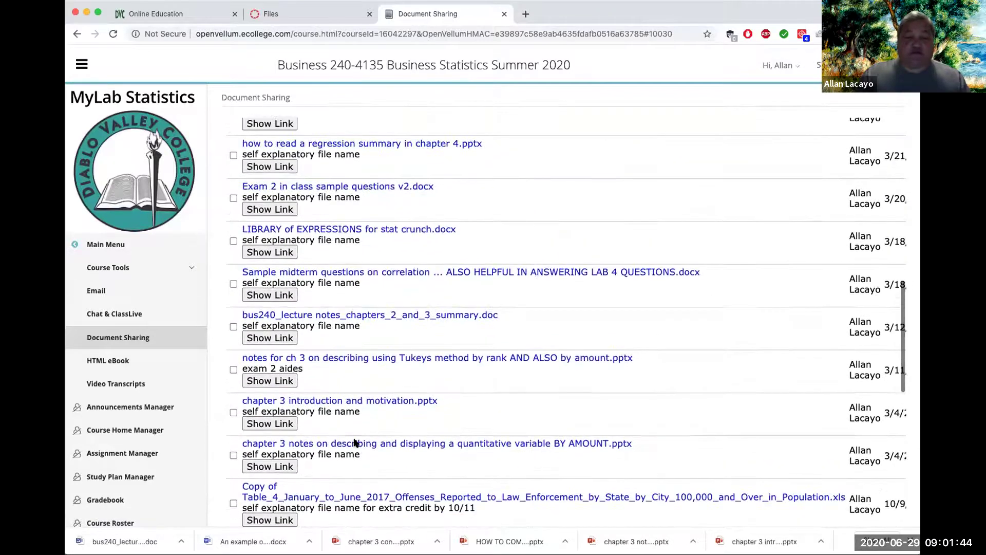
{"action": "scroll", "coordinate": [355, 443], "scroll_direction": "up", "scroll_amount": 14}
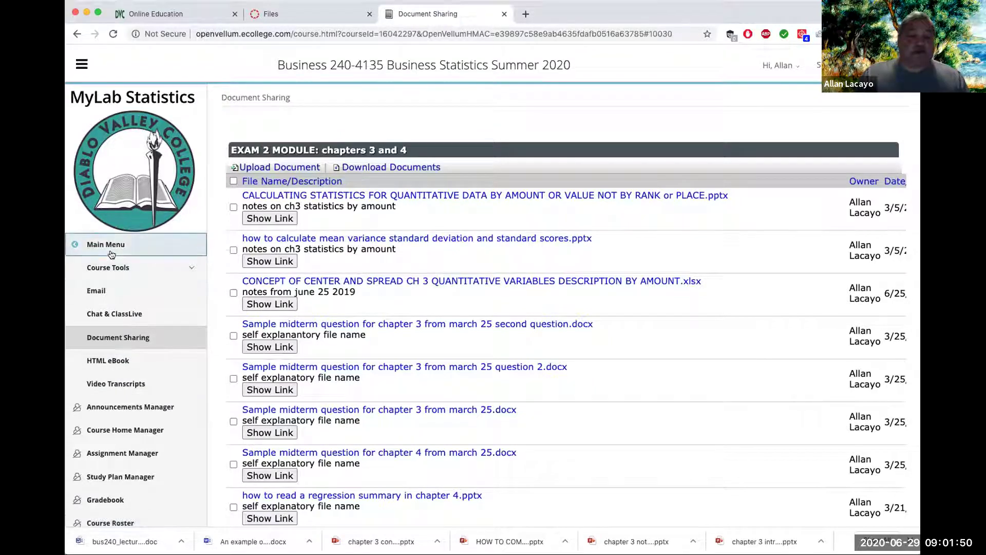
- Open the Chapter 3 contents page, highlight the Video Presentation line and look over the chapter's list of sections
{"action": "left_click", "coordinate": [111, 254]}
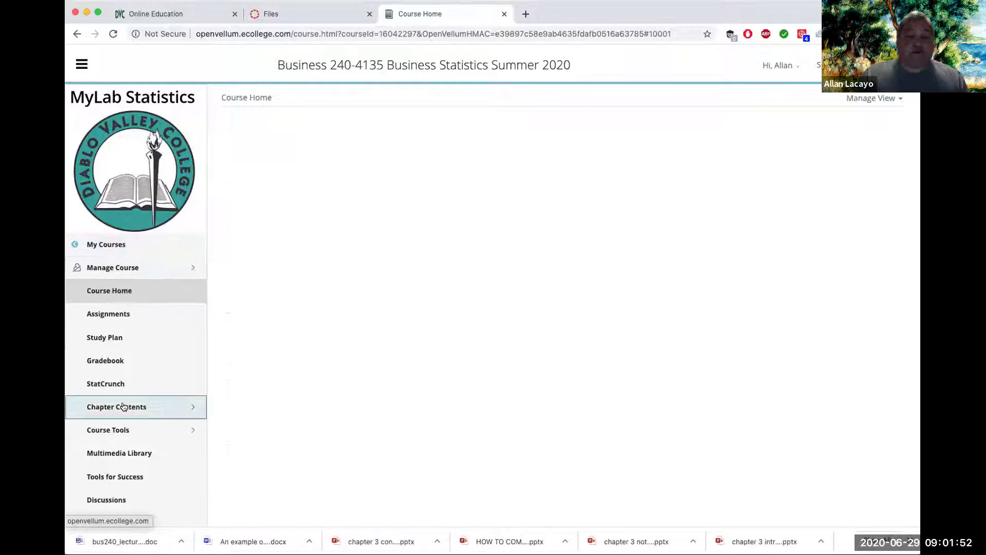
{"action": "left_click", "coordinate": [124, 407]}
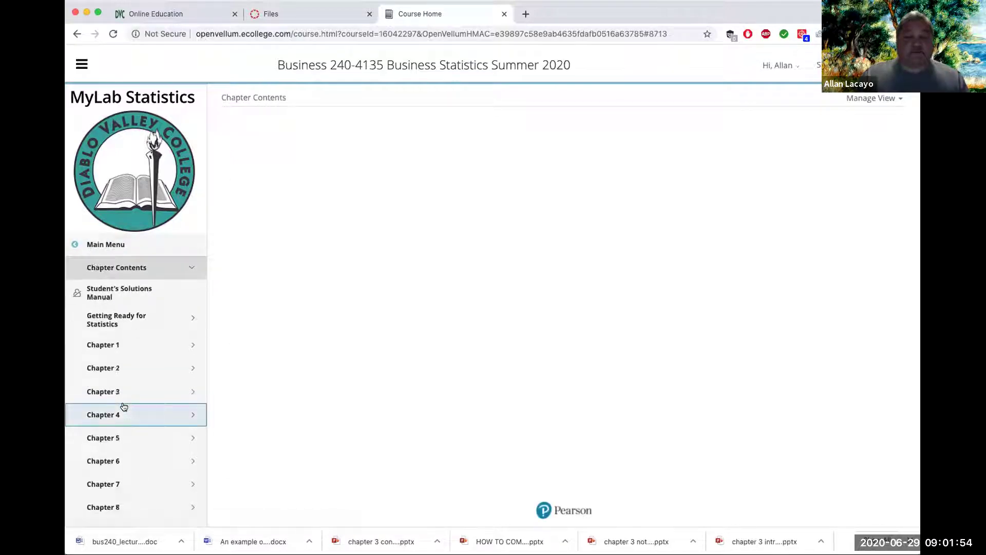
{"action": "left_click", "coordinate": [125, 391]}
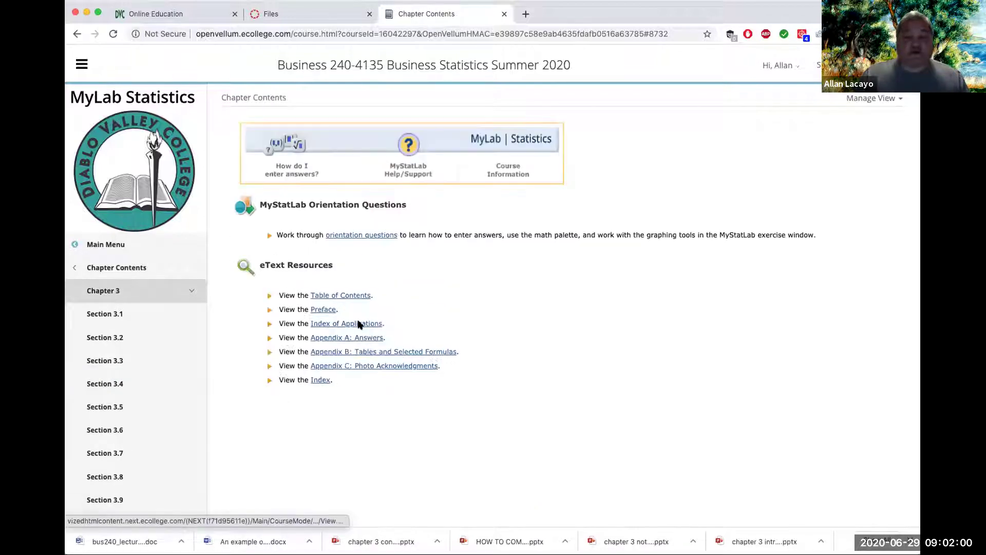
{"action": "left_click", "coordinate": [147, 296]}
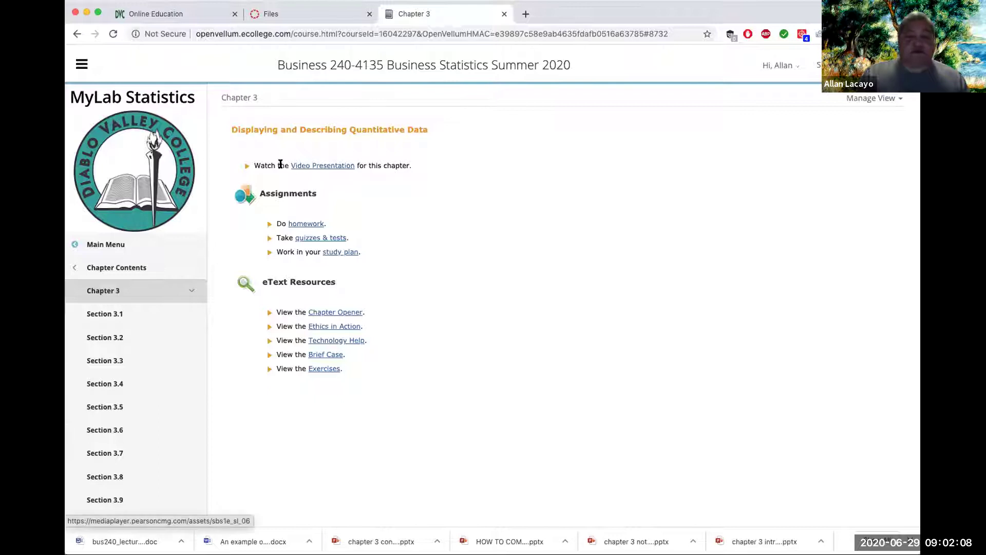
{"action": "left_click_drag", "start_coordinate": [281, 165], "coordinate": [392, 166]}
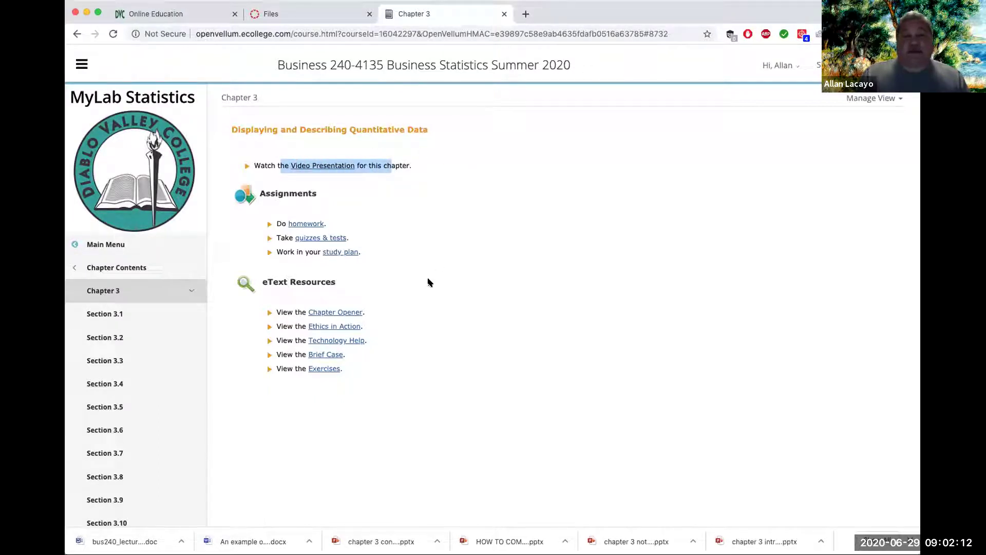
{"action": "scroll", "coordinate": [167, 367], "scroll_direction": "down", "scroll_amount": 2}
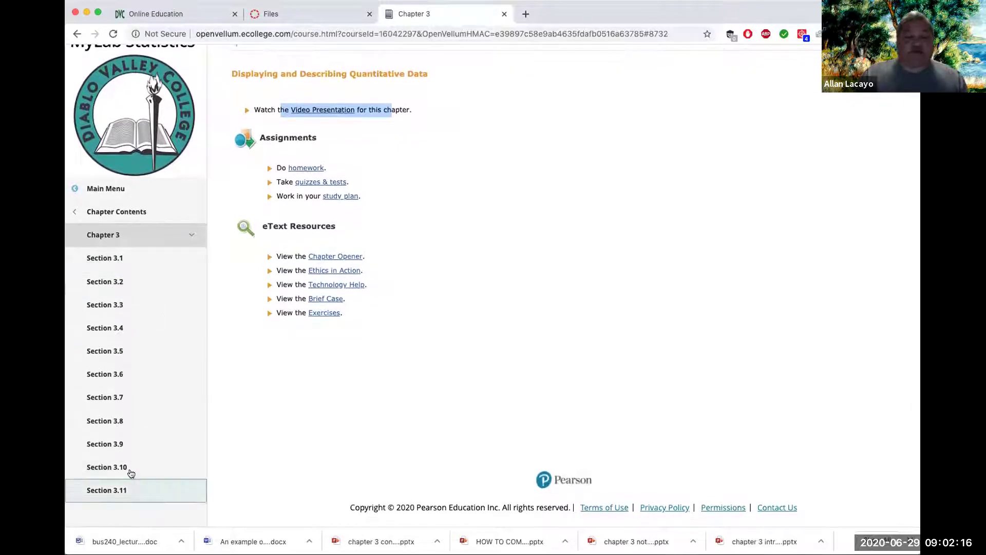
{"action": "scroll", "coordinate": [614, 241], "scroll_direction": "up", "scroll_amount": 2}
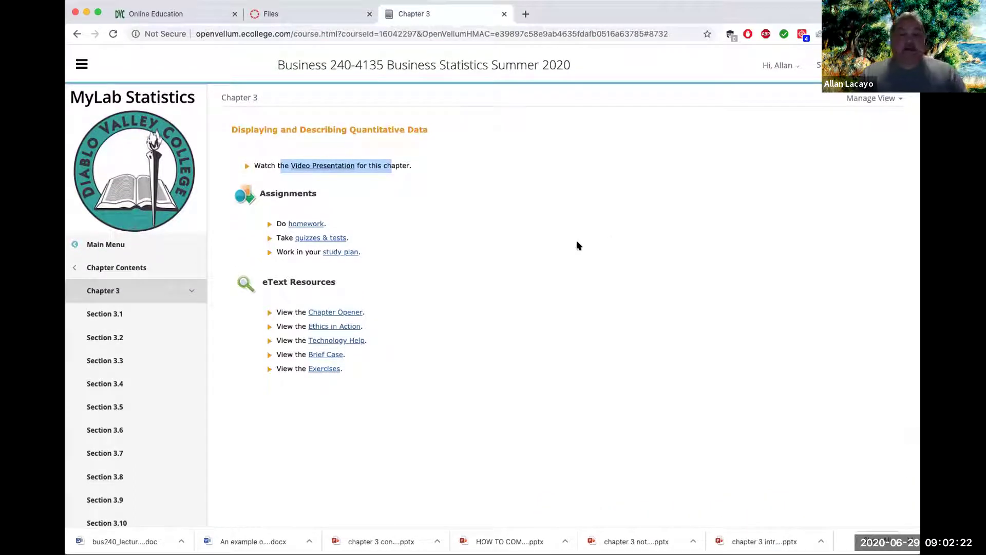
- Open the assignment "LAB 3: DISPLAY AND DESCRIBE QUANTITATIVE DATA" and highlight its last question and maximum points
{"action": "left_click", "coordinate": [120, 246]}
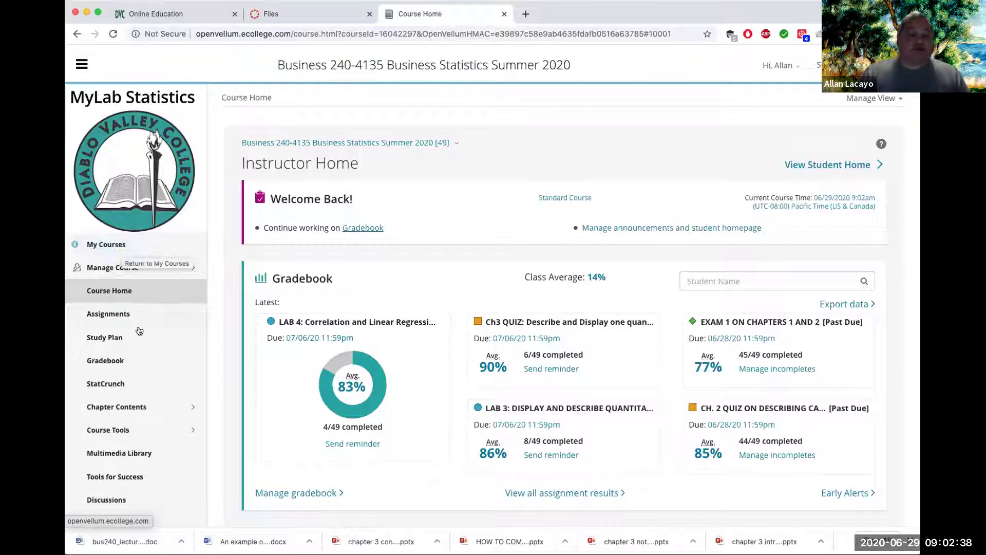
{"action": "left_click", "coordinate": [122, 319]}
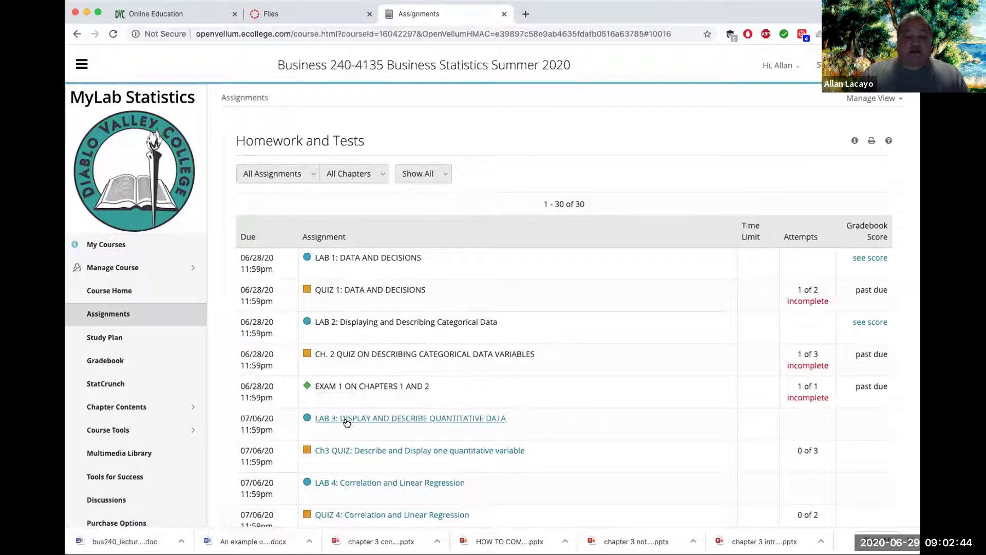
{"action": "left_click", "coordinate": [344, 419]}
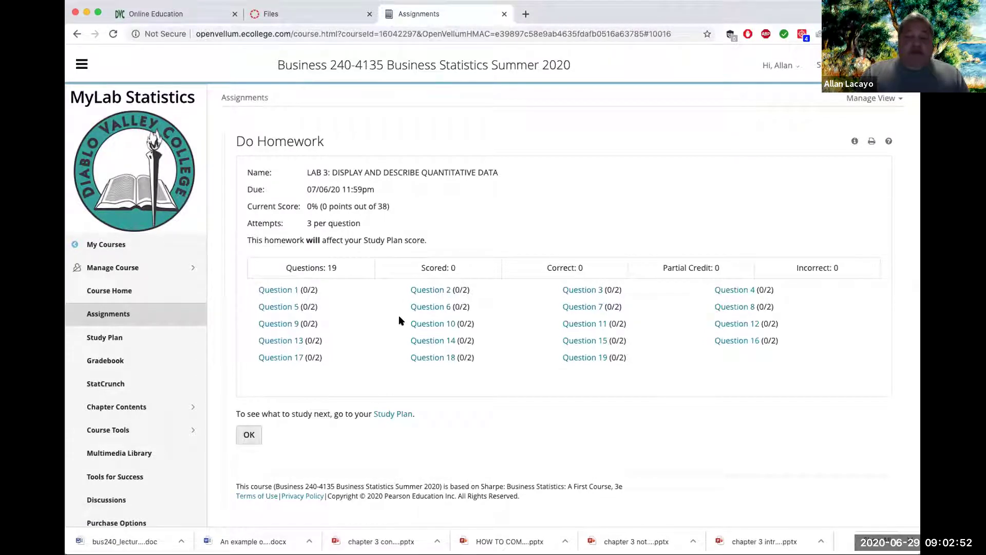
{"action": "left_click_drag", "start_coordinate": [608, 356], "coordinate": [591, 358]}
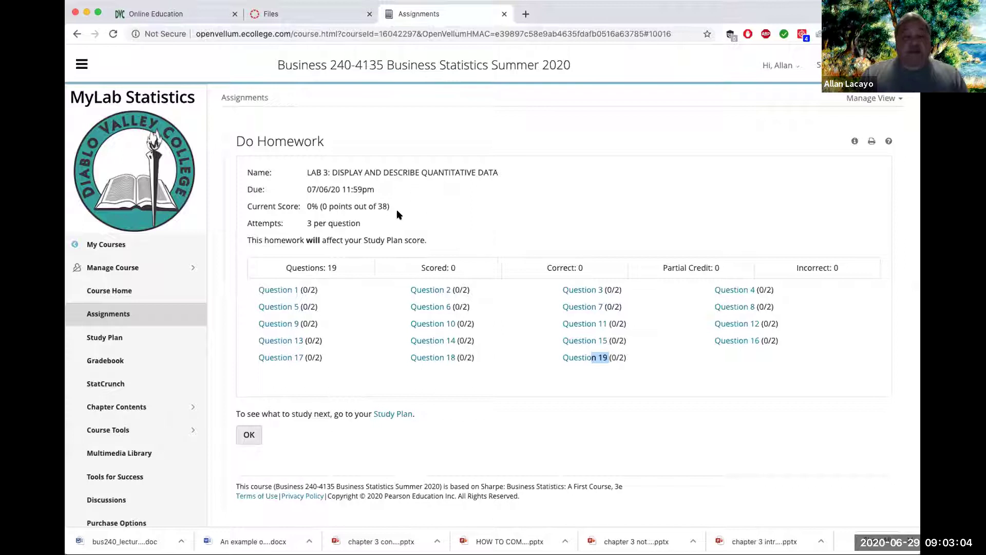
{"action": "left_click_drag", "start_coordinate": [389, 206], "coordinate": [374, 206]}
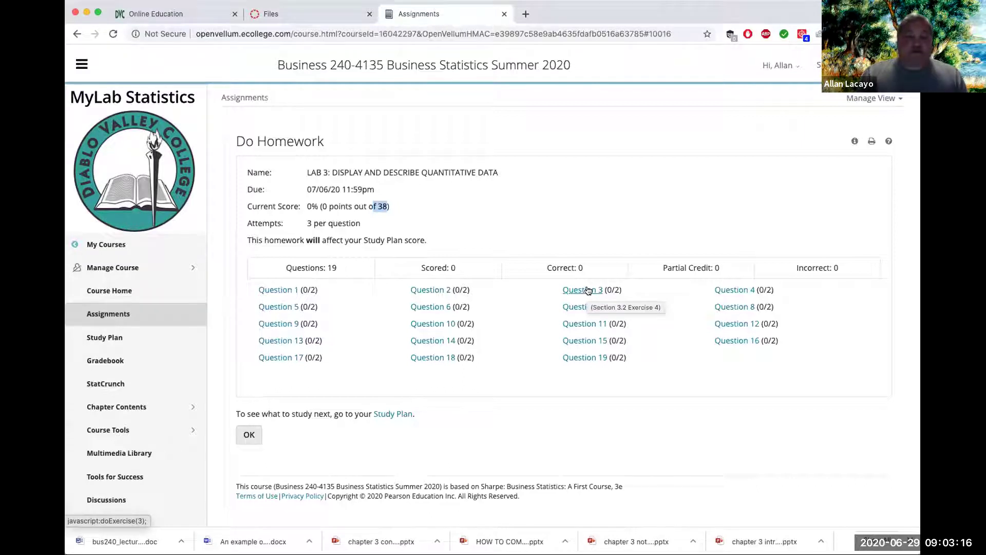
- Open Question 1 of the lab full screen and read the customer survey problem, highlighting the incentive and the sample size
{"action": "left_click", "coordinate": [285, 291]}
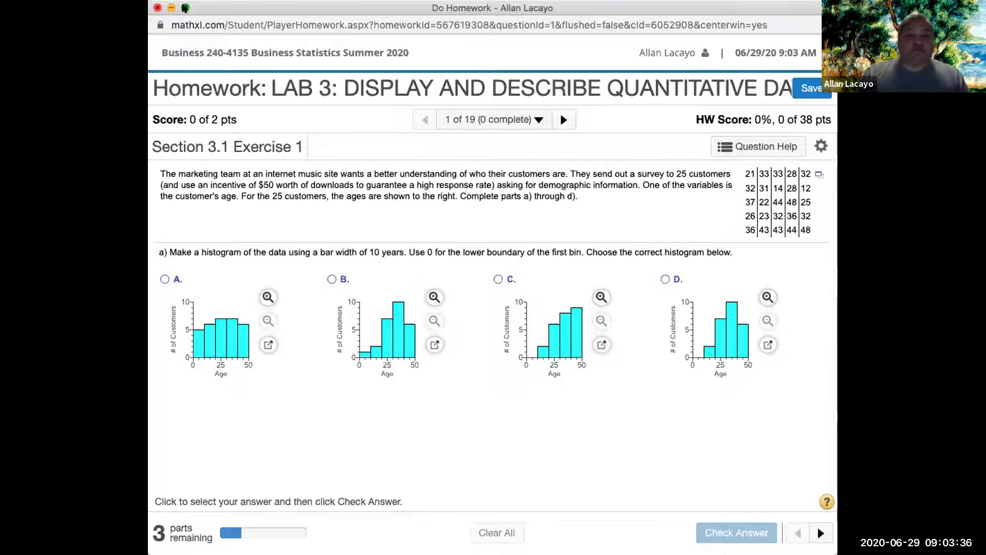
{"action": "left_click", "coordinate": [184, 8]}
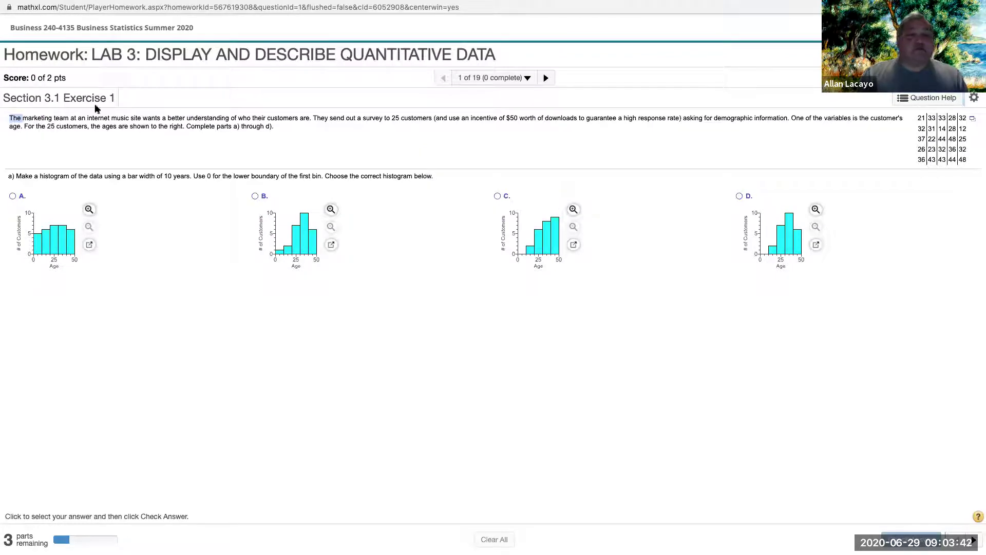
{"action": "left_click_drag", "start_coordinate": [23, 118], "coordinate": [309, 118]}
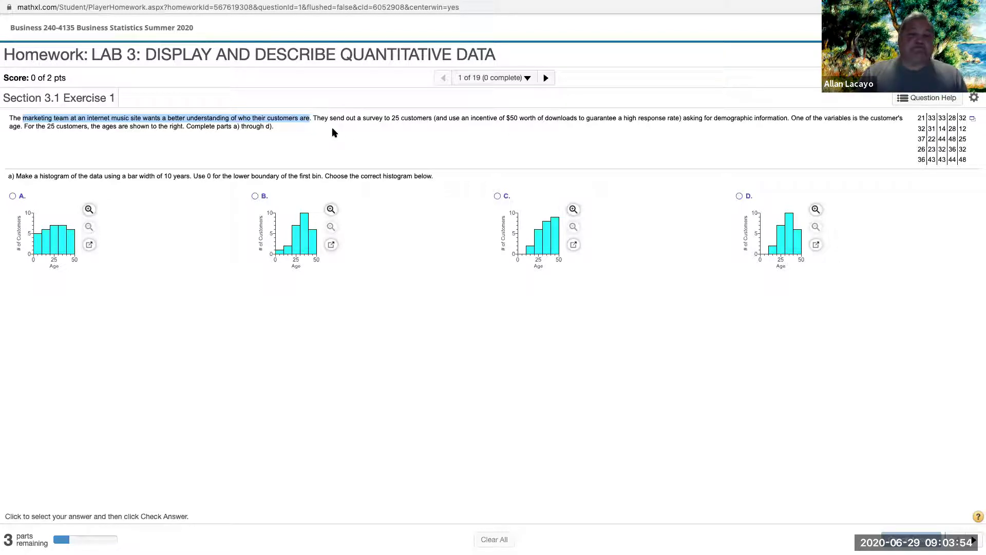
{"action": "left_click_drag", "start_coordinate": [315, 117], "coordinate": [630, 119]}
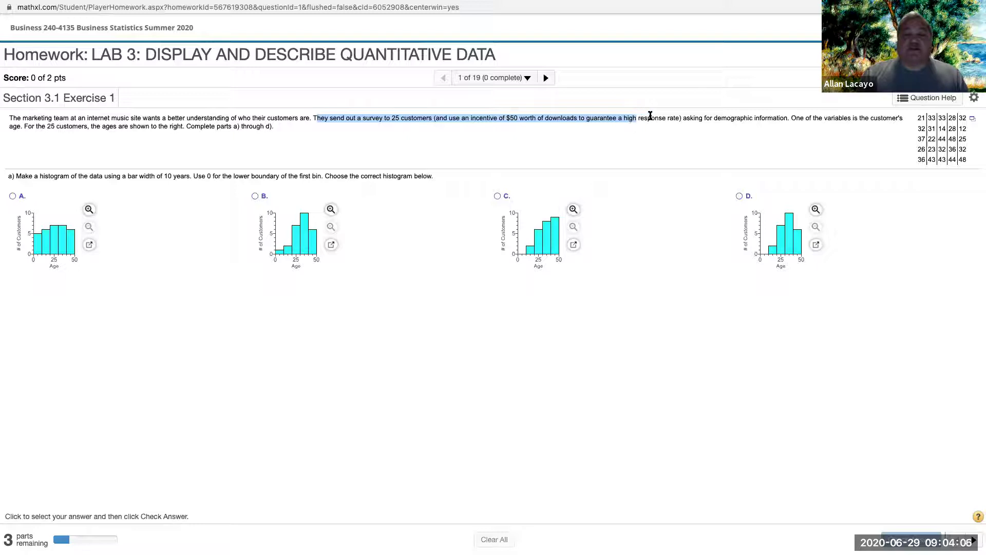
{"action": "left_click", "coordinate": [677, 121]}
{"action": "left_click_drag", "start_coordinate": [680, 119], "coordinate": [519, 118]}
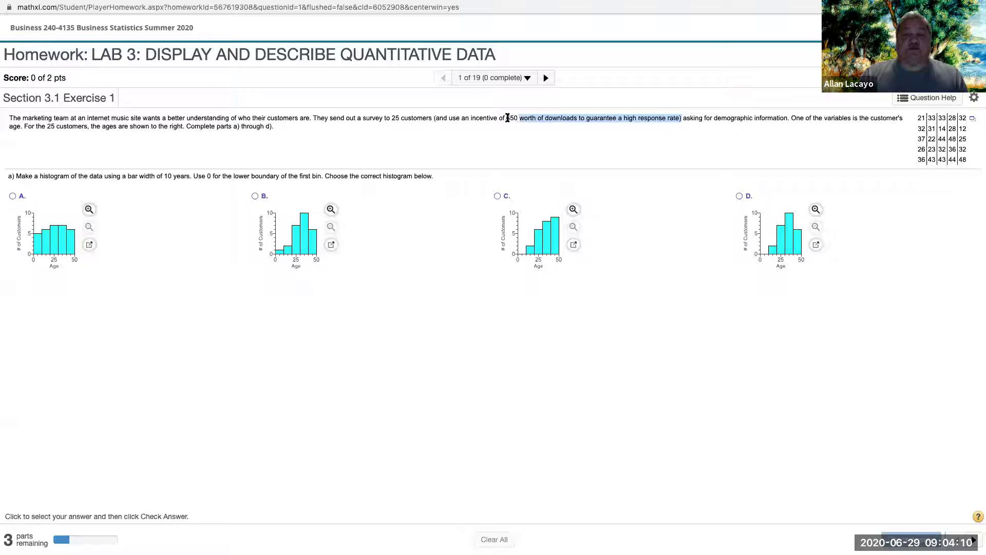
{"action": "left_click_drag", "start_coordinate": [436, 118], "coordinate": [536, 119]}
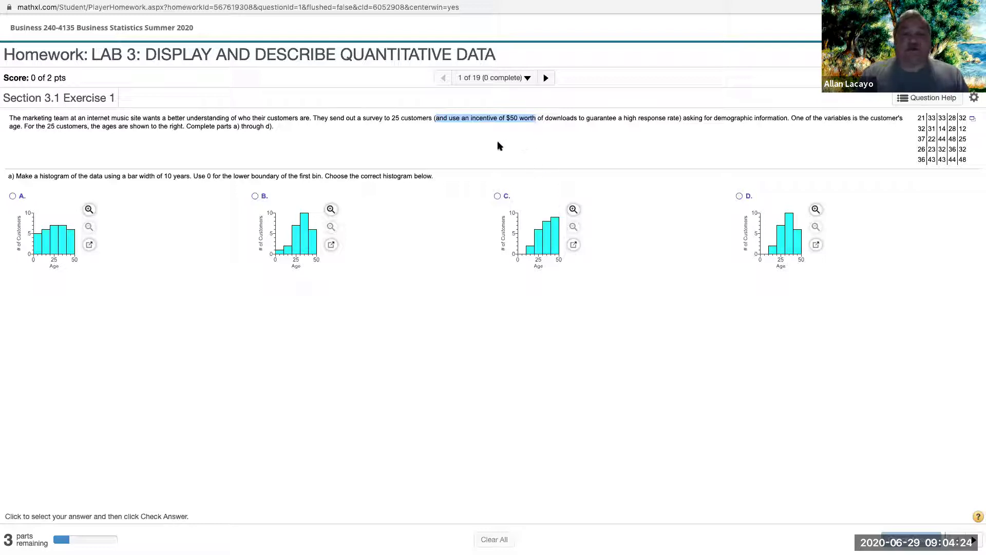
{"action": "left_click_drag", "start_coordinate": [384, 118], "coordinate": [432, 119]}
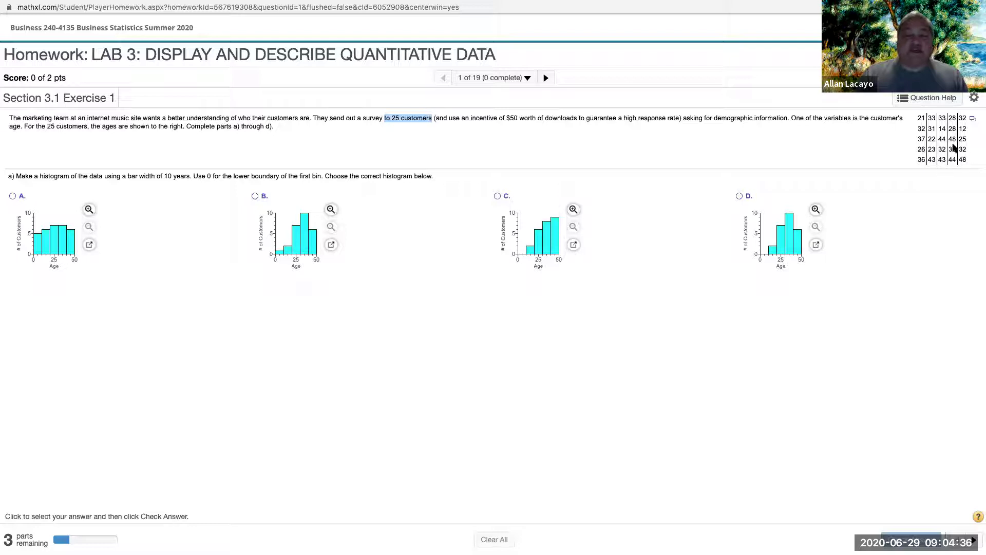
- Open the question's customer age data in StatCrunch and check the column of values in var1
{"action": "left_click", "coordinate": [973, 120]}
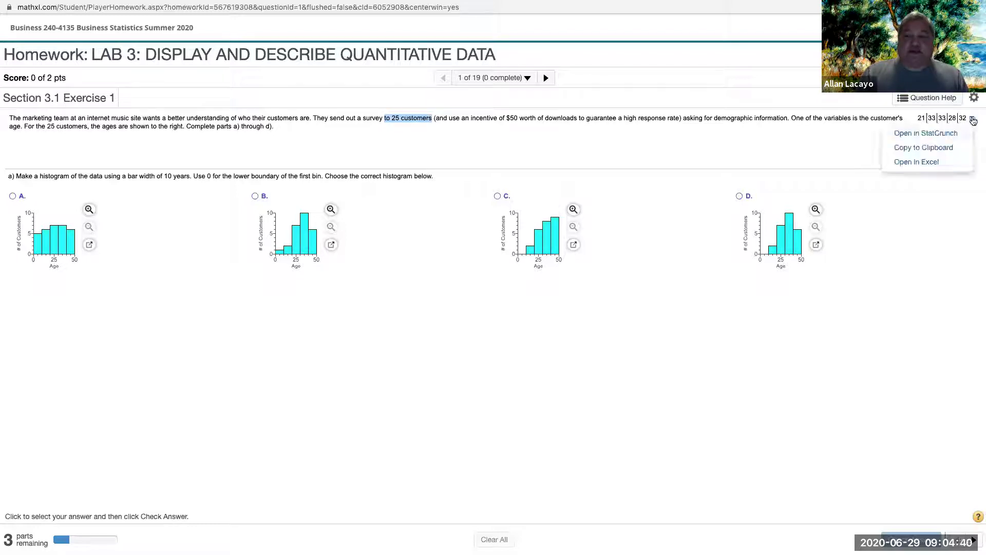
{"action": "left_click", "coordinate": [936, 134]}
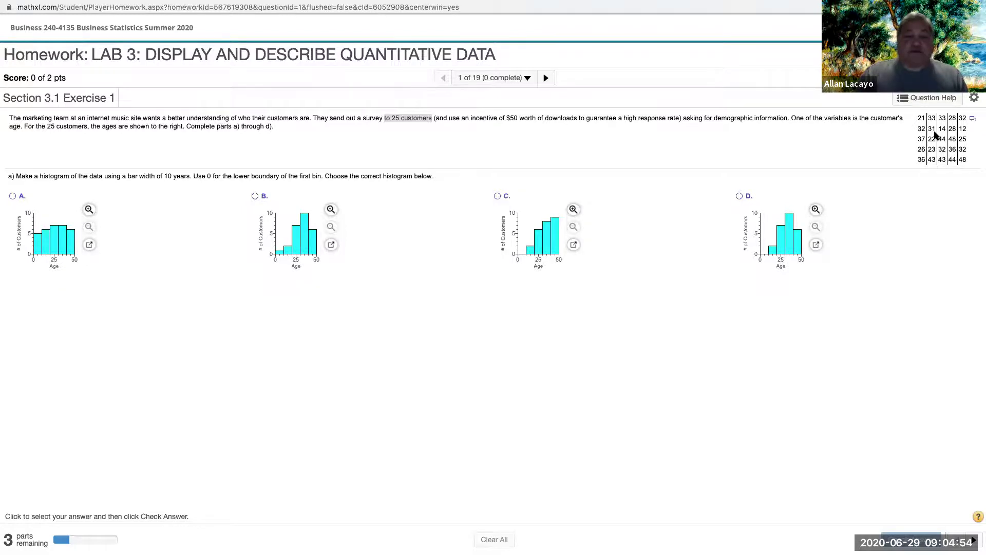
{"action": "key", "text": "super+Tab"}
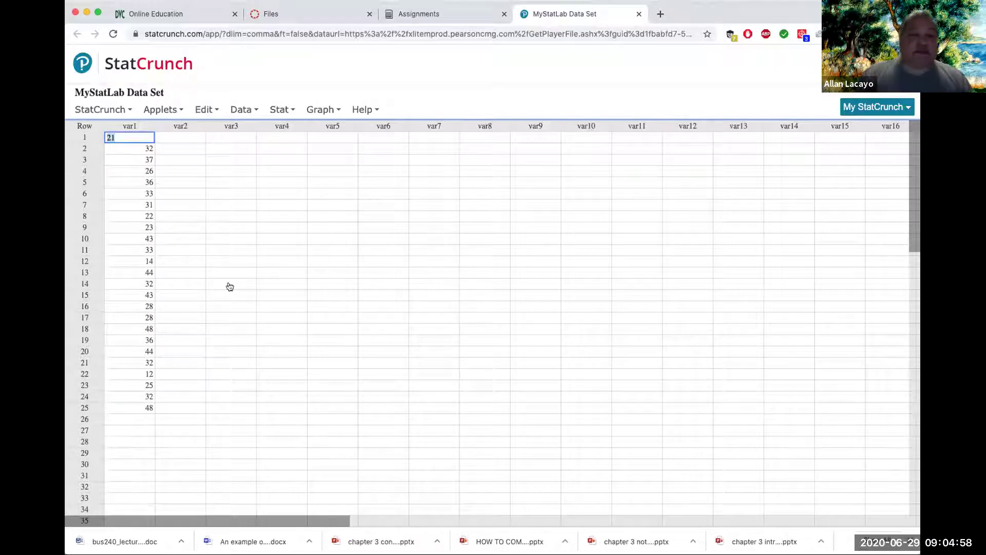
{"action": "left_click", "coordinate": [225, 250]}
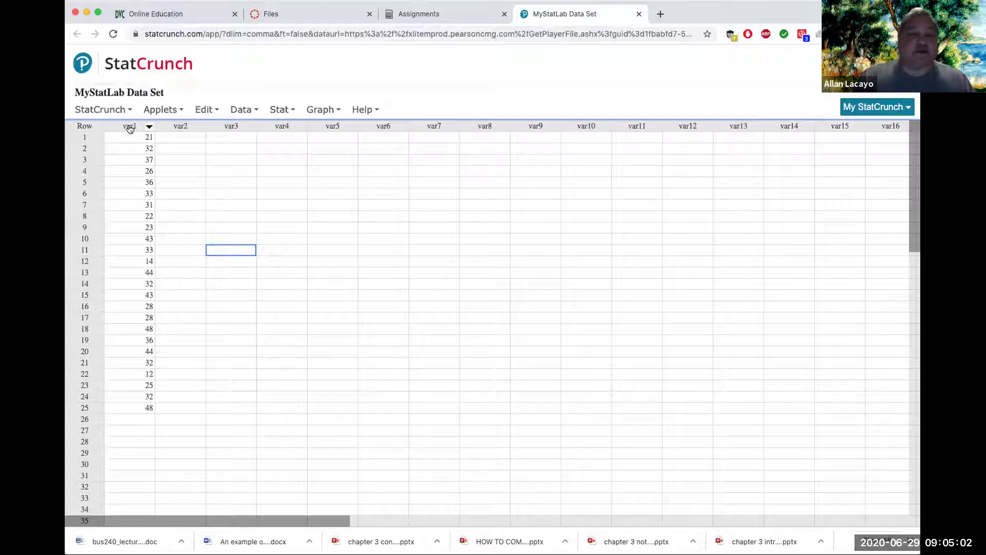
{"action": "left_click_drag", "start_coordinate": [129, 125], "coordinate": [145, 410]}
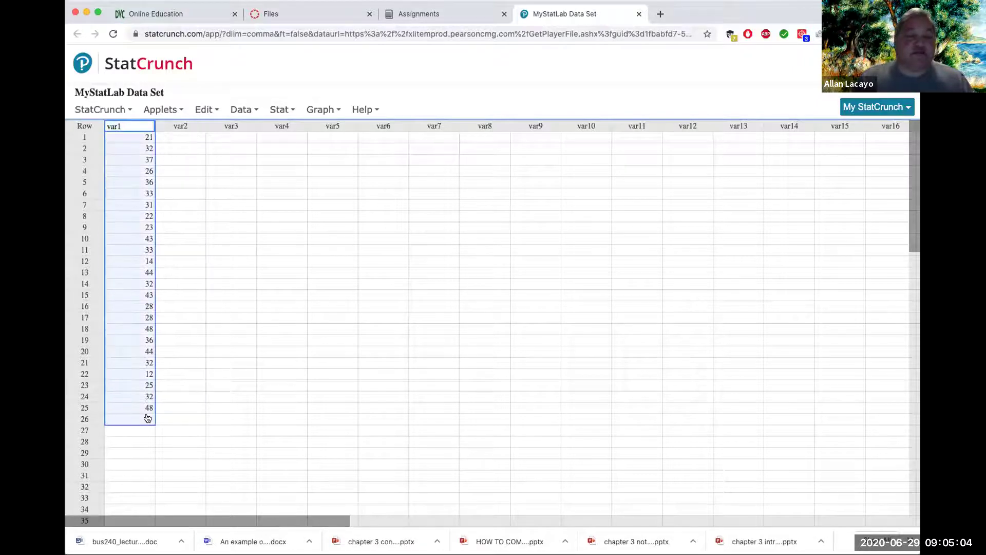
{"action": "left_click", "coordinate": [389, 349]}
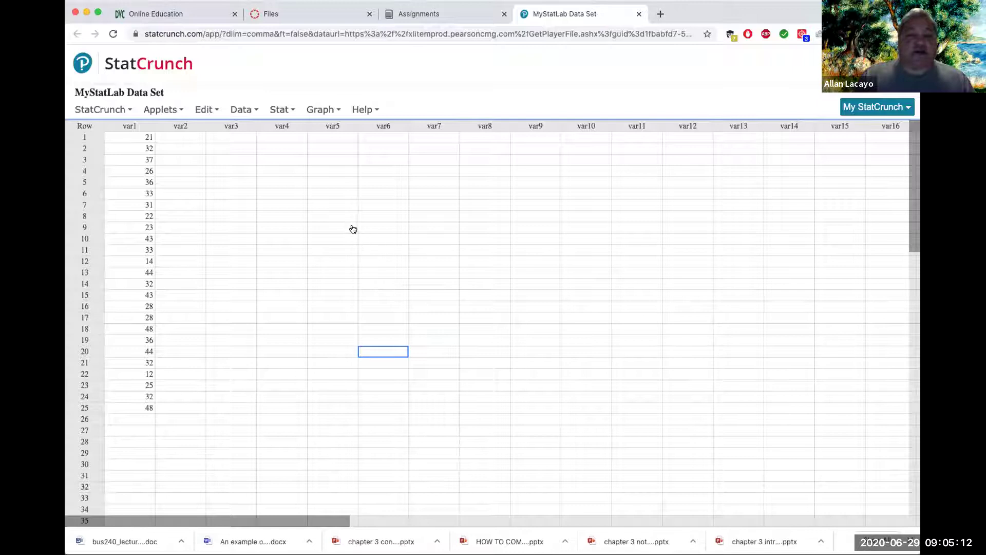
- Start a column summary statistics calculation on var1
{"action": "left_click", "coordinate": [283, 112]}
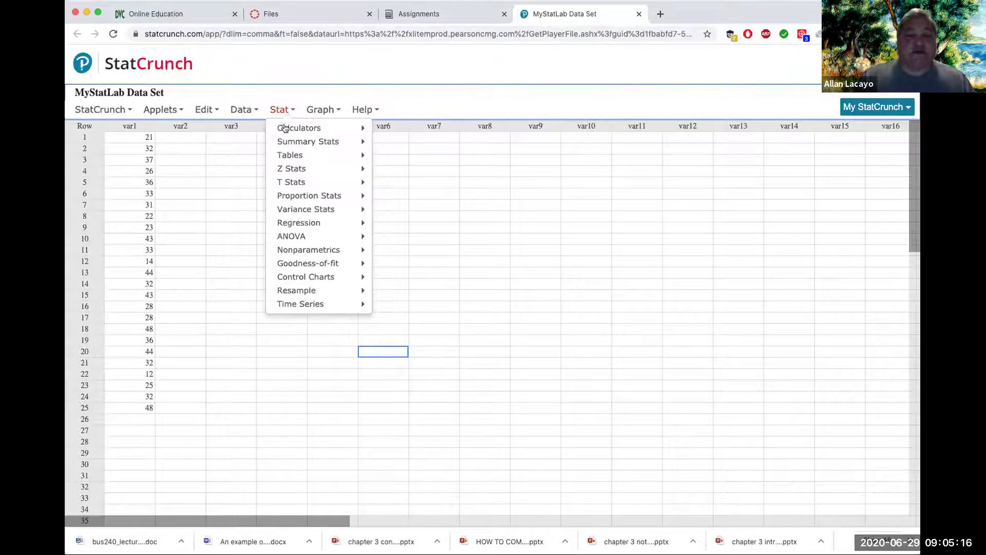
{"action": "mouse_move", "coordinate": [311, 148]}
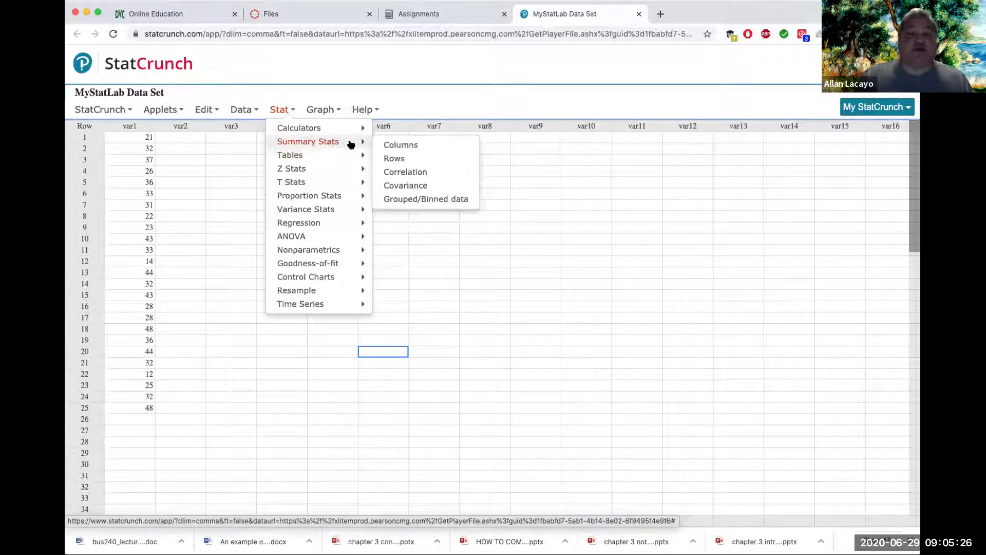
{"action": "left_click", "coordinate": [413, 147]}
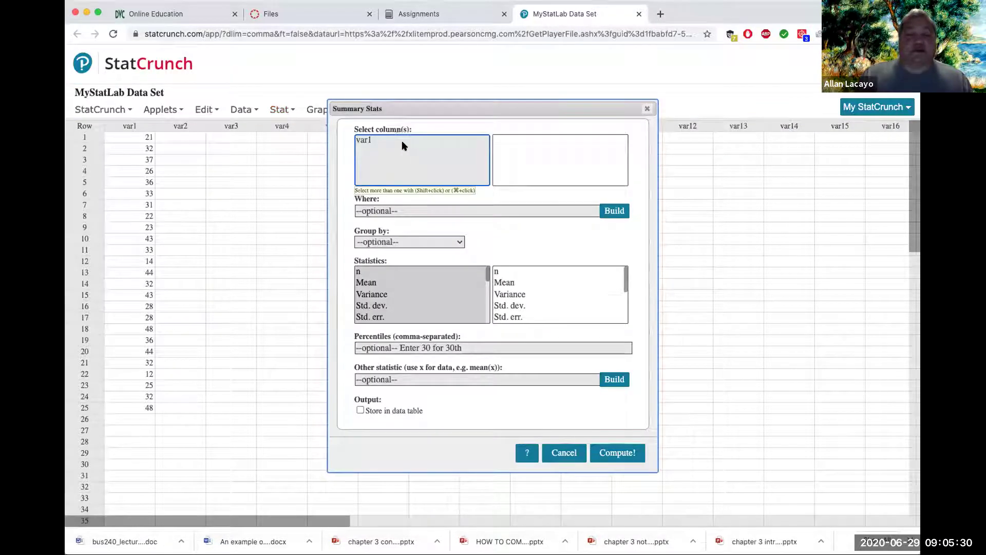
{"action": "left_click", "coordinate": [376, 141]}
- Choose the five-number summary as the statistics to compute, in the order Min, Q1, Median, Q3, Max
{"action": "scroll", "coordinate": [426, 317], "scroll_direction": "down", "scroll_amount": 3}
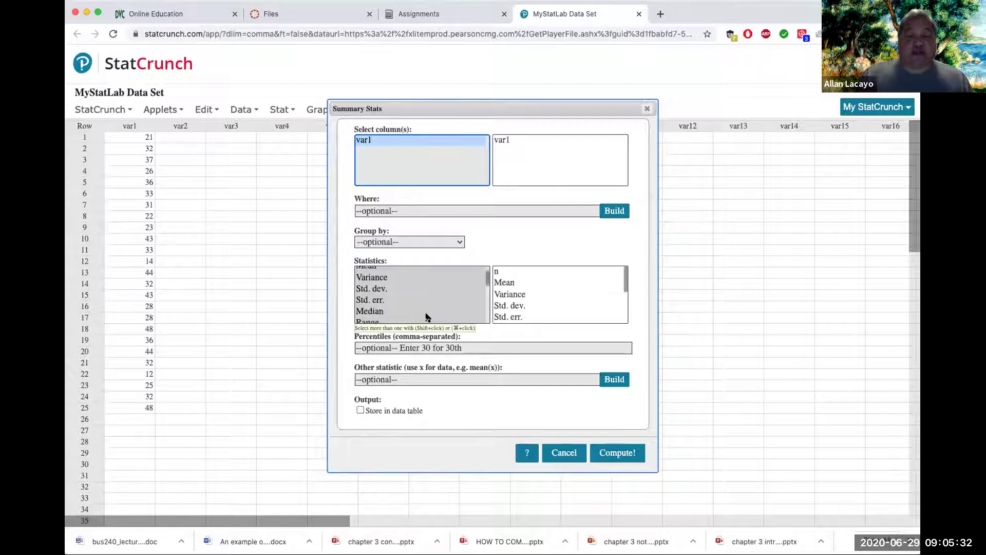
{"action": "scroll", "coordinate": [426, 317], "scroll_direction": "down", "scroll_amount": 1}
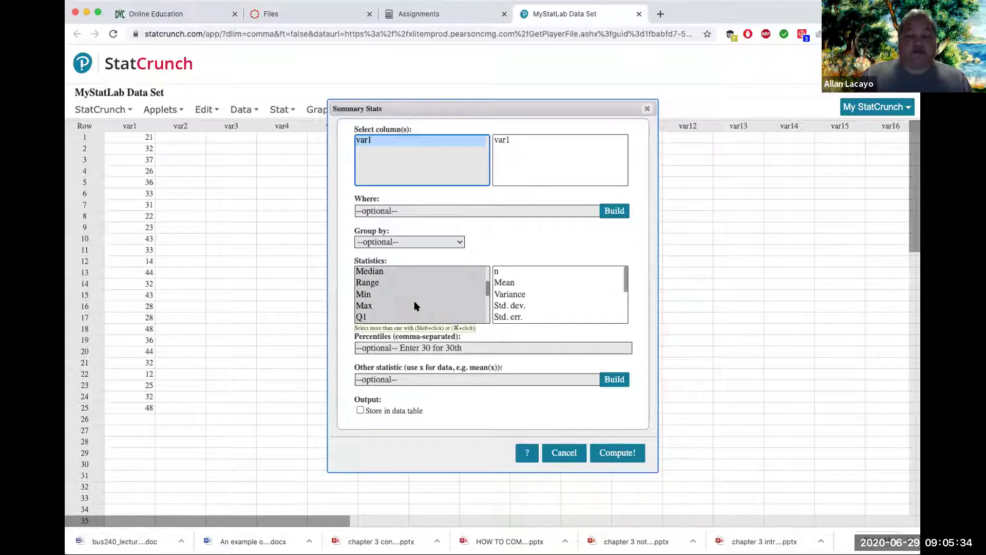
{"action": "left_click", "coordinate": [365, 294]}
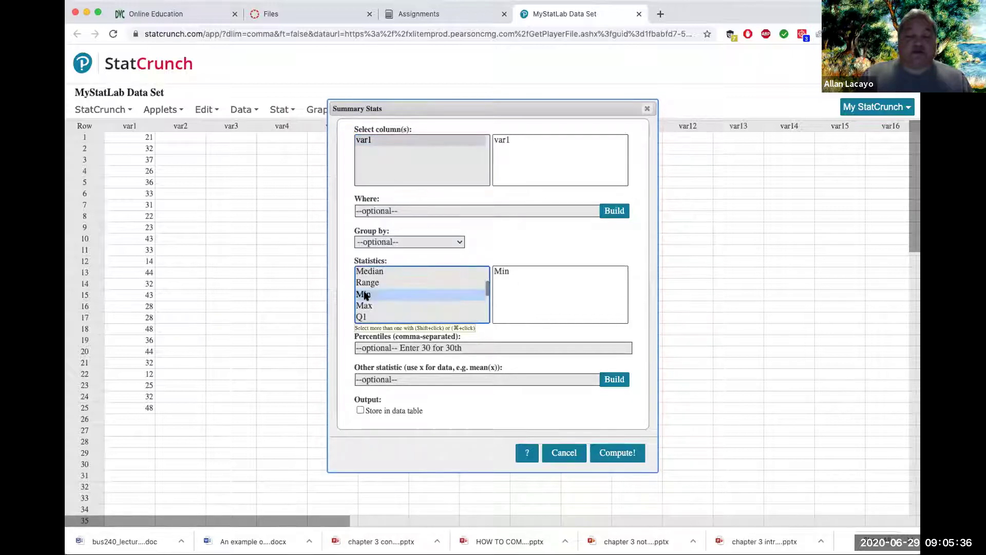
{"action": "left_click", "coordinate": [368, 316], "text": "super"}
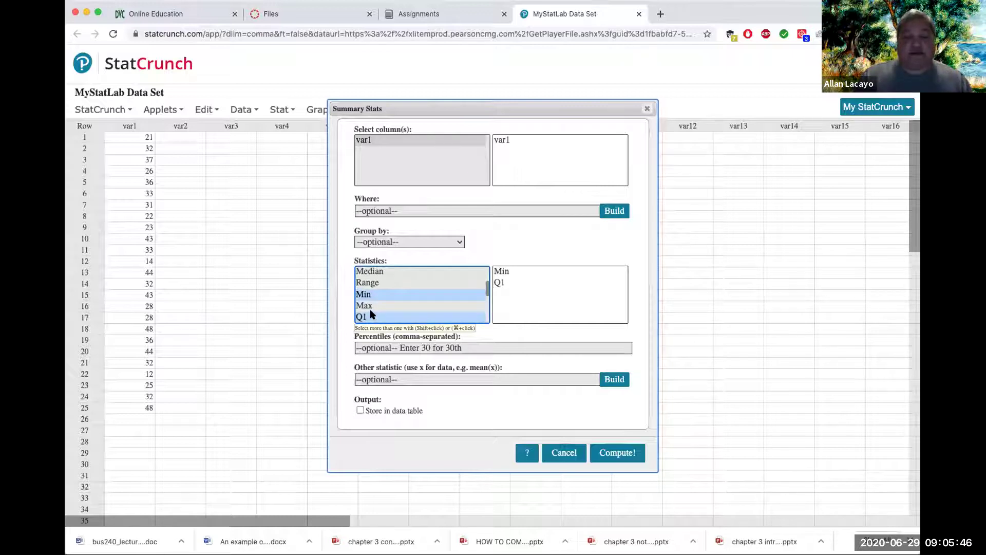
{"action": "left_click", "coordinate": [384, 272], "text": "super"}
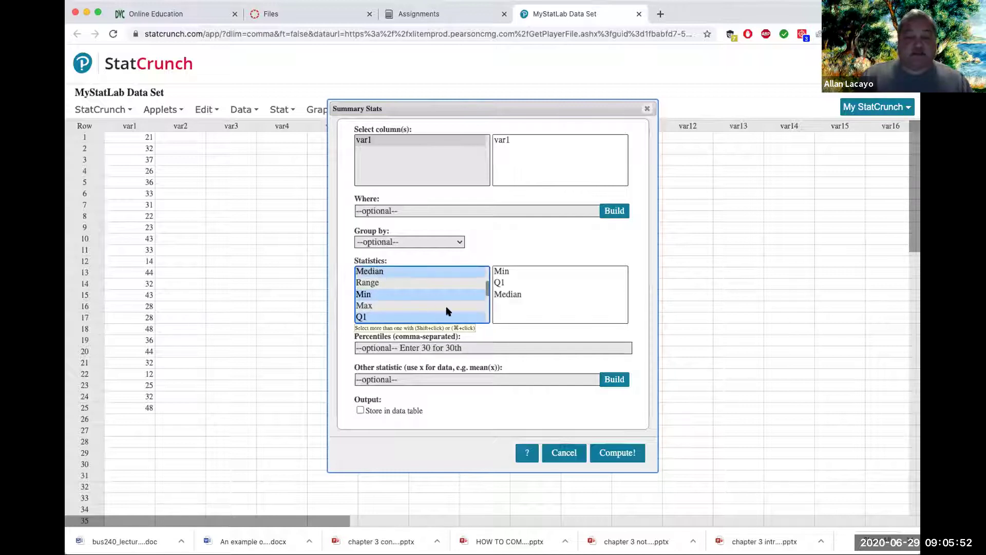
{"action": "scroll", "coordinate": [486, 292], "scroll_direction": "down", "scroll_amount": 1}
{"action": "scroll", "coordinate": [486, 290], "scroll_direction": "down", "scroll_amount": 1}
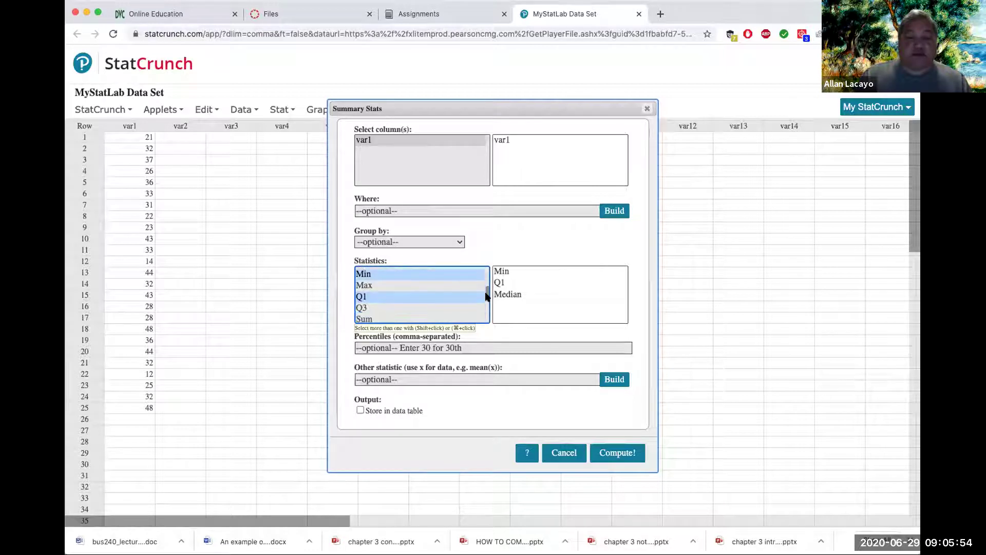
{"action": "left_click", "coordinate": [367, 310], "text": "super"}
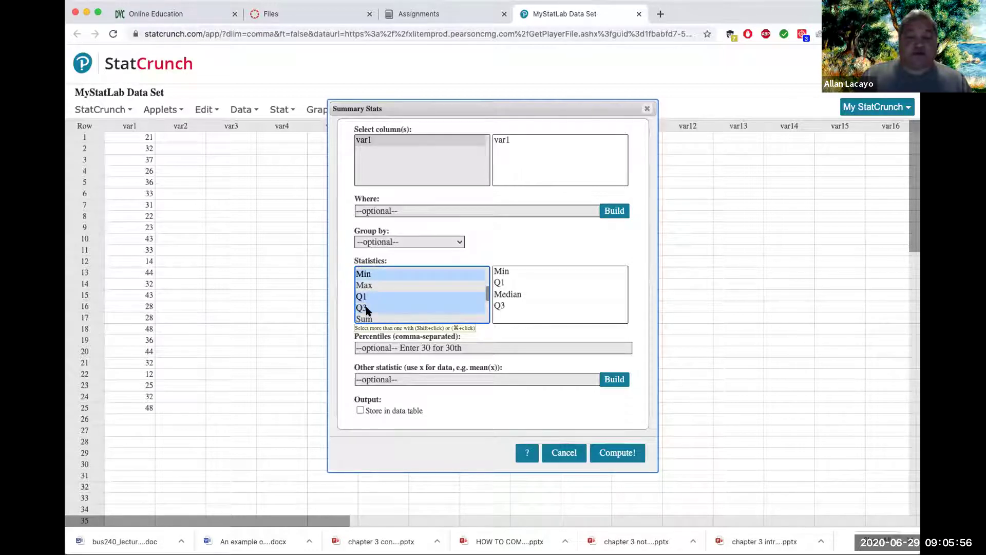
{"action": "left_click", "coordinate": [377, 286], "text": "super"}
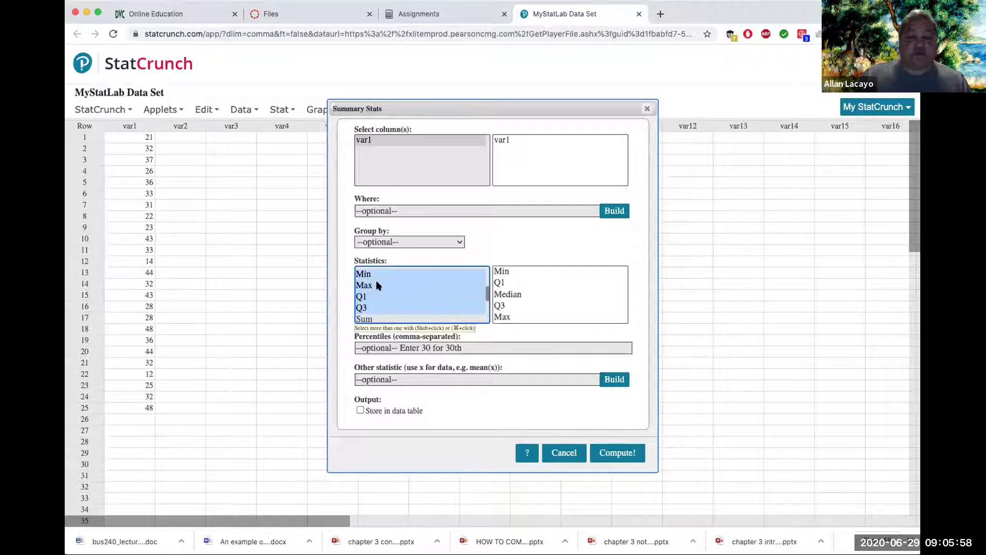
- Add Range and IQR to the chosen statistics, check the selection and compute the summary table for var1
{"action": "scroll", "coordinate": [378, 286], "scroll_direction": "up", "scroll_amount": 1}
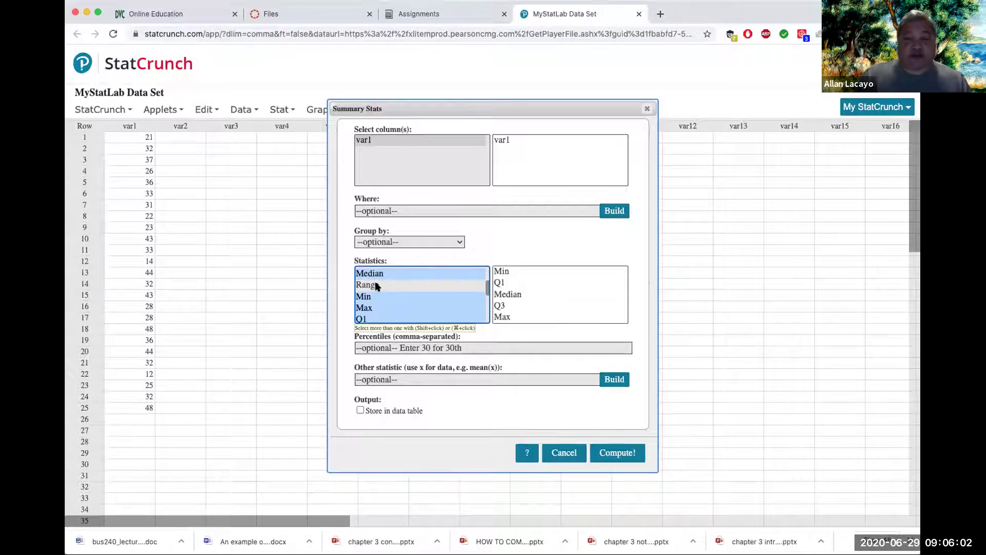
{"action": "scroll", "coordinate": [378, 286], "scroll_direction": "down", "scroll_amount": 2}
{"action": "scroll", "coordinate": [377, 286], "scroll_direction": "down", "scroll_amount": 1}
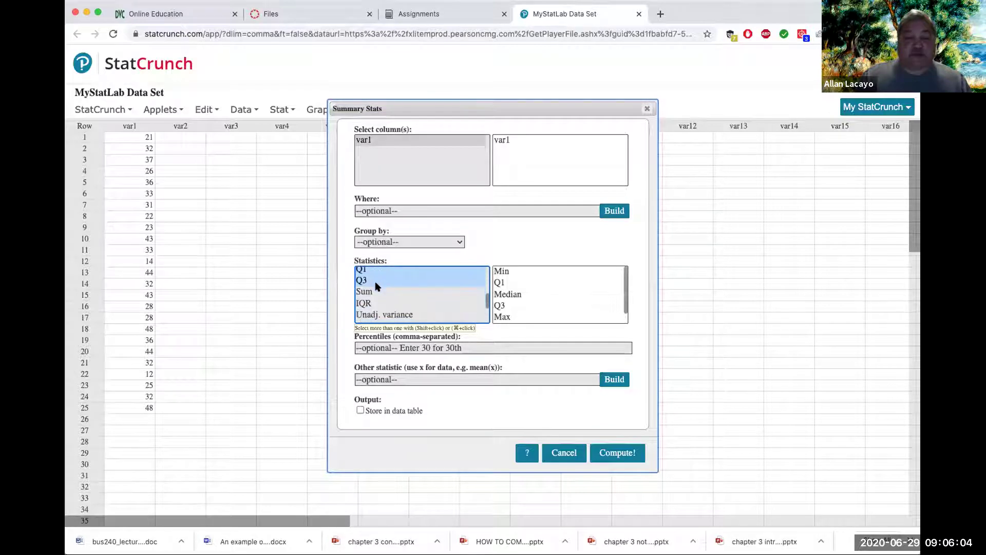
{"action": "left_click", "coordinate": [367, 304], "text": "super"}
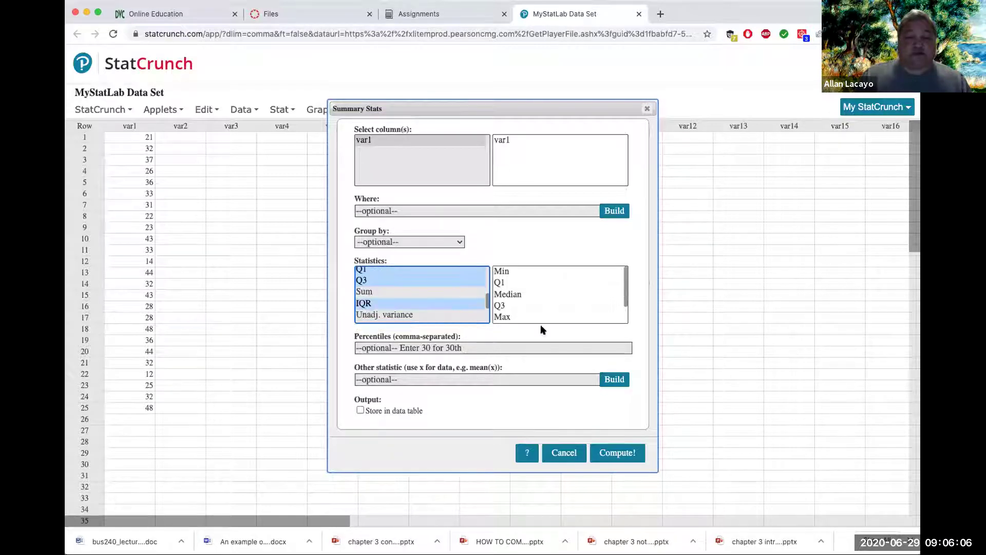
{"action": "left_click_drag", "start_coordinate": [623, 286], "coordinate": [627, 308]}
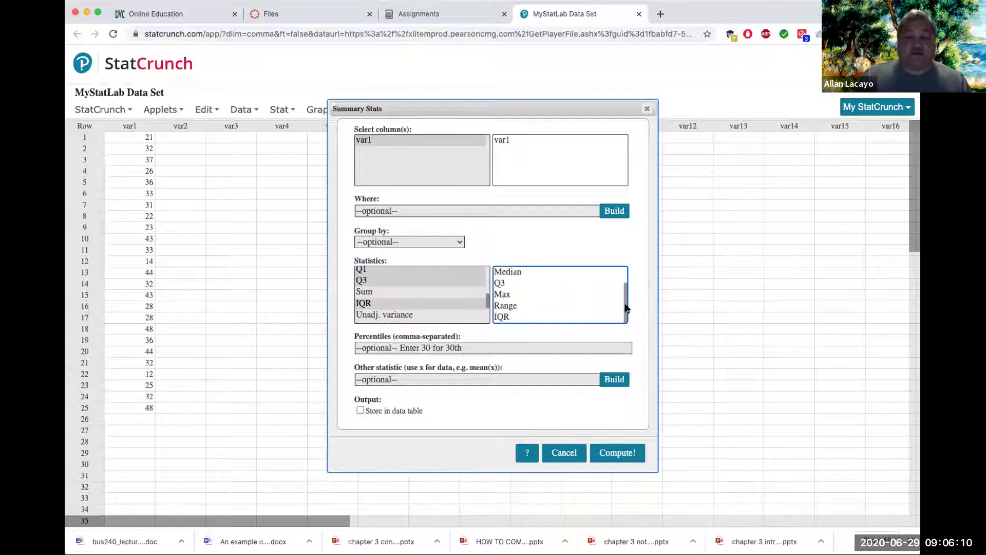
{"action": "left_click", "coordinate": [622, 453]}
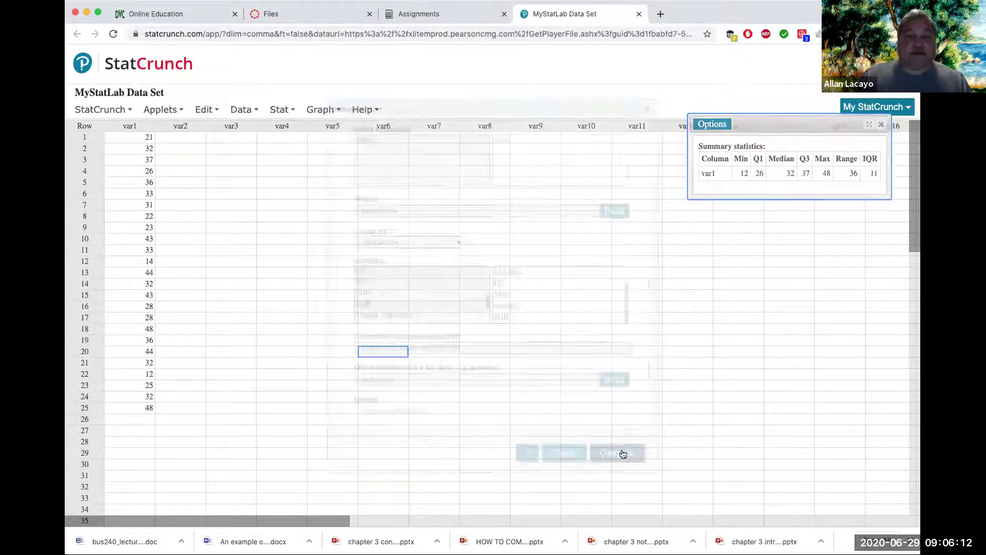
- Place the summary statistics window beside the var1 data and highlight its Min, Max, Median, Q1, Q3, IQR and Range values in turn
{"action": "left_click_drag", "start_coordinate": [767, 120], "coordinate": [269, 158]}
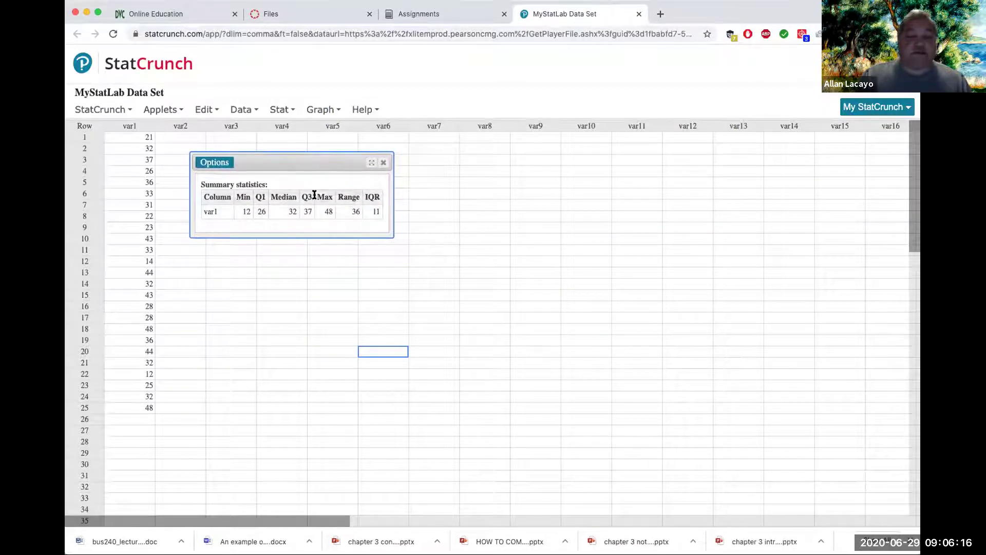
{"action": "left_click", "coordinate": [241, 211]}
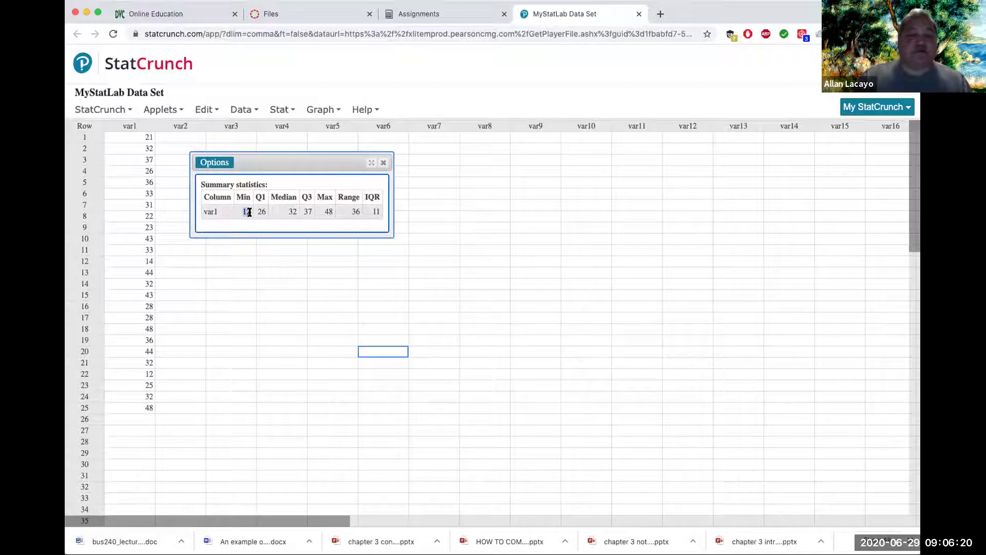
{"action": "double_click", "coordinate": [330, 211]}
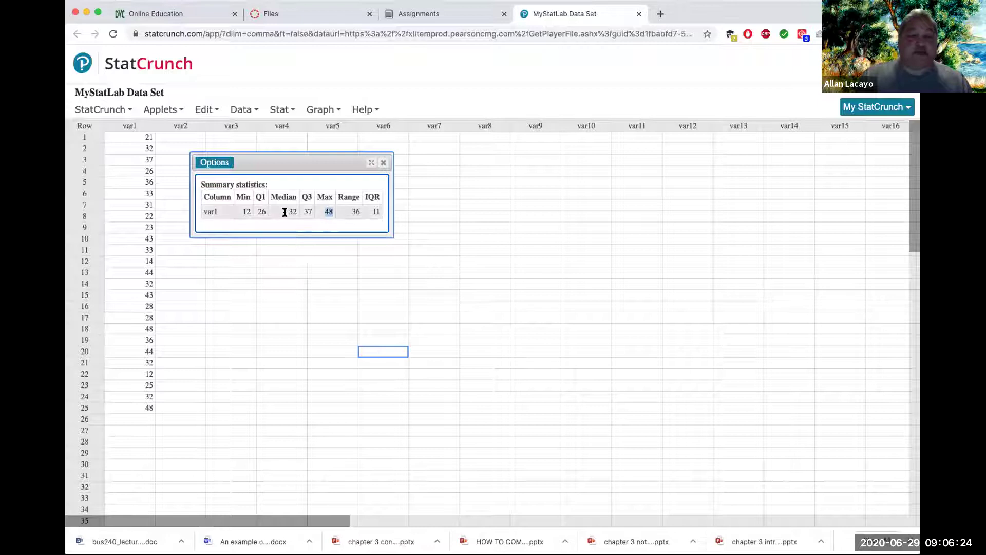
{"action": "left_click_drag", "start_coordinate": [282, 211], "coordinate": [296, 211]}
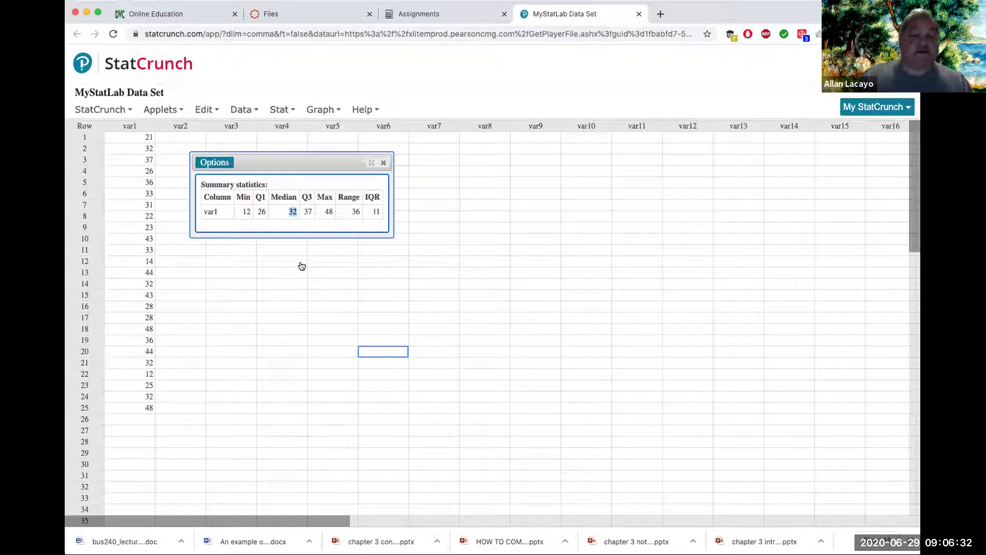
{"action": "double_click", "coordinate": [260, 210]}
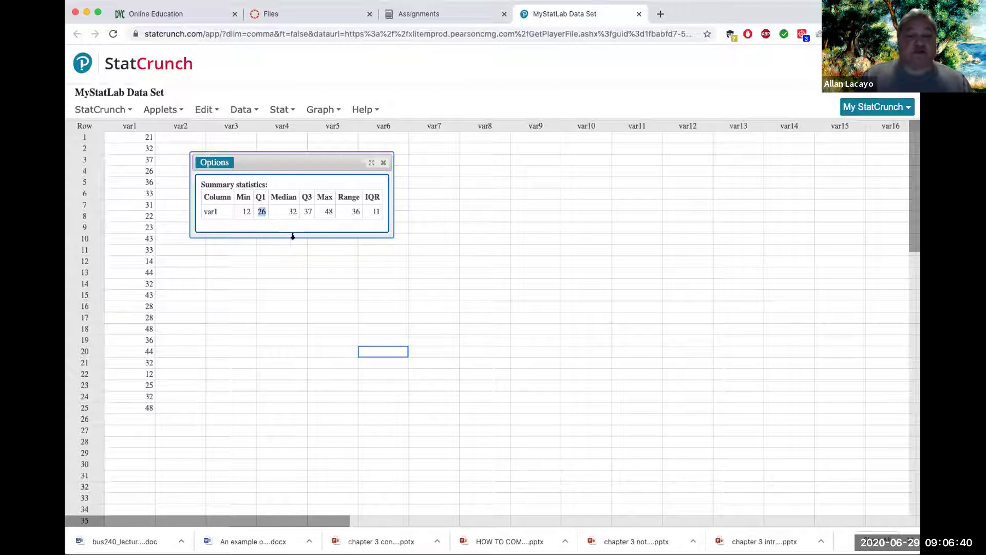
{"action": "double_click", "coordinate": [308, 211]}
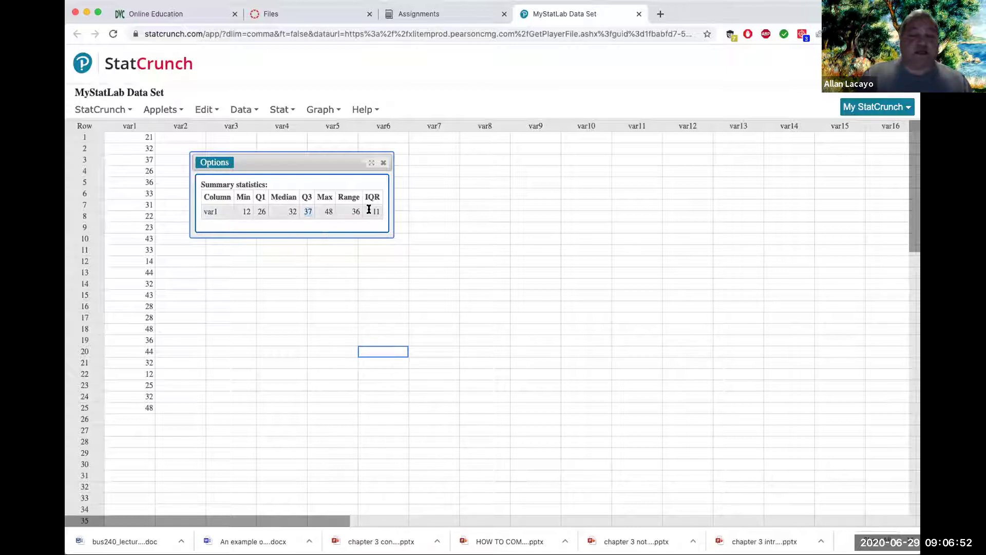
{"action": "left_click_drag", "start_coordinate": [368, 210], "coordinate": [384, 210]}
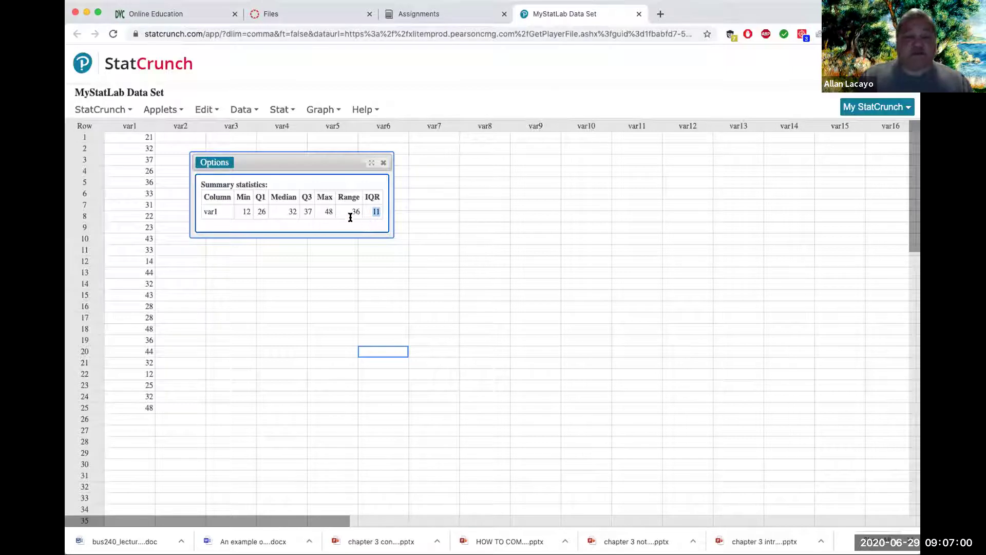
{"action": "left_click_drag", "start_coordinate": [348, 212], "coordinate": [364, 213]}
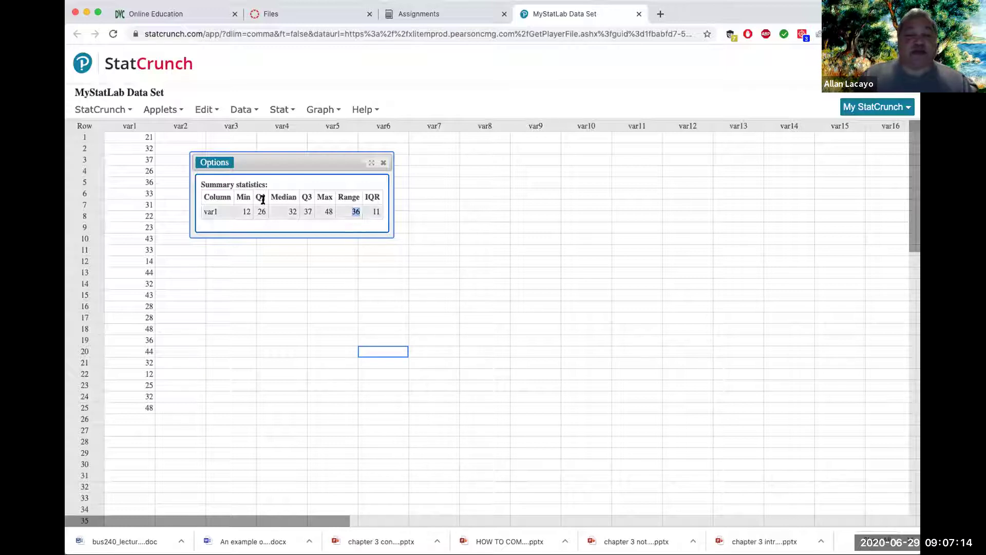
- Create a boxplot of var1 with the default options and place it beside the summary statistics window
{"action": "left_click", "coordinate": [331, 110]}
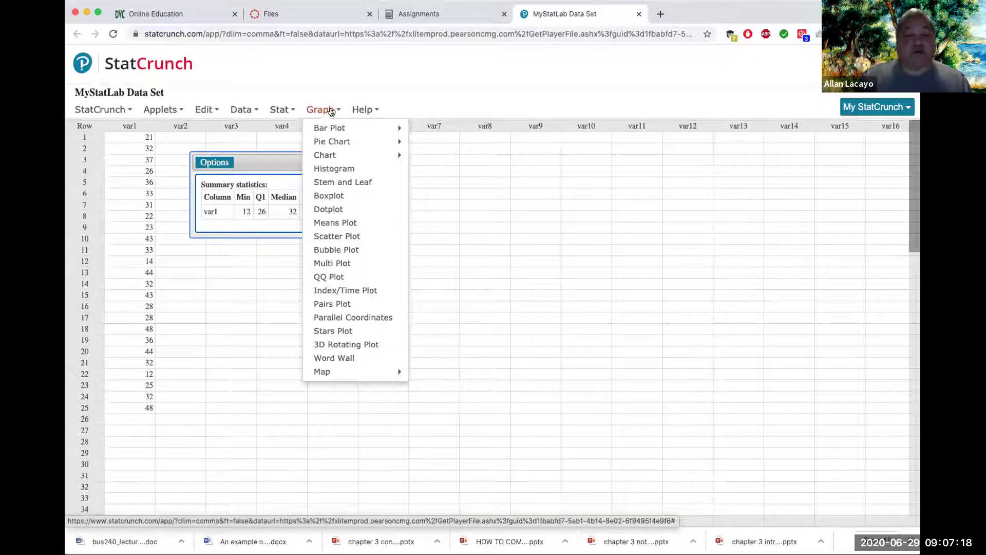
{"action": "left_click", "coordinate": [361, 196]}
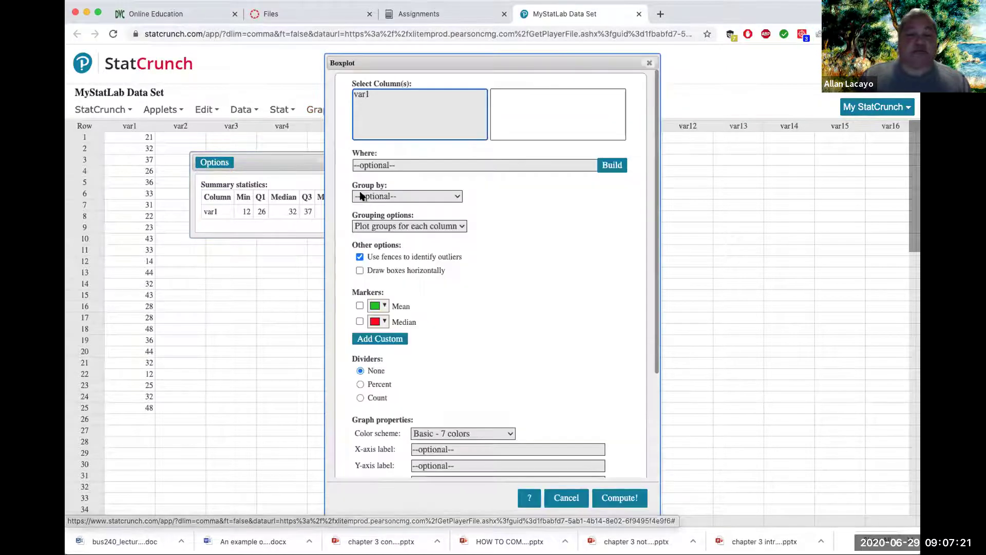
{"action": "left_click", "coordinate": [368, 95]}
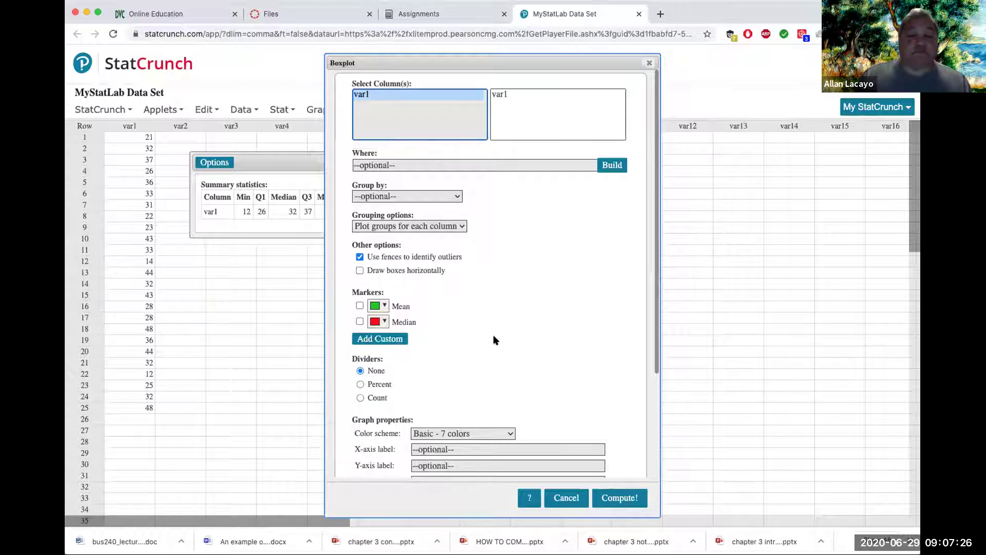
{"action": "left_click", "coordinate": [620, 498]}
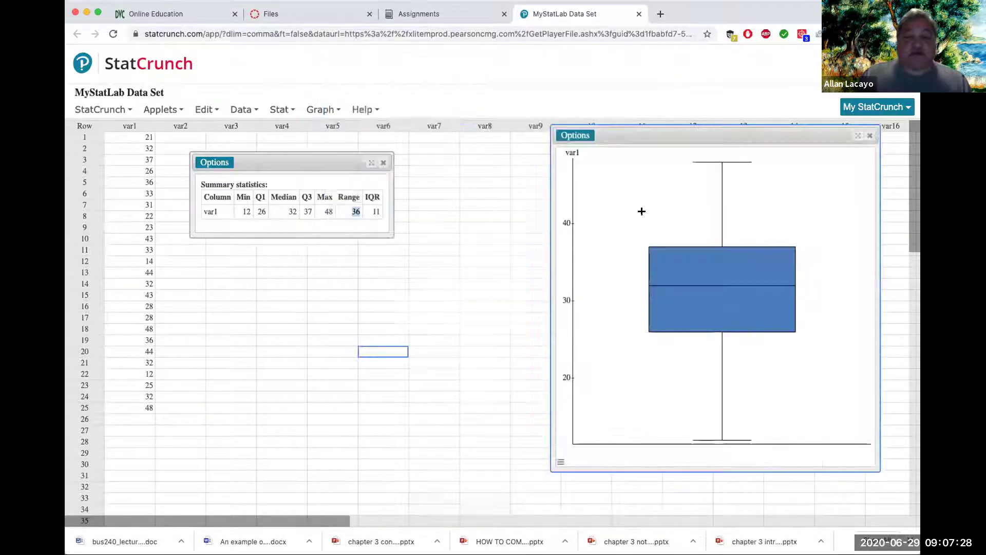
{"action": "left_click_drag", "start_coordinate": [638, 138], "coordinate": [493, 97]}
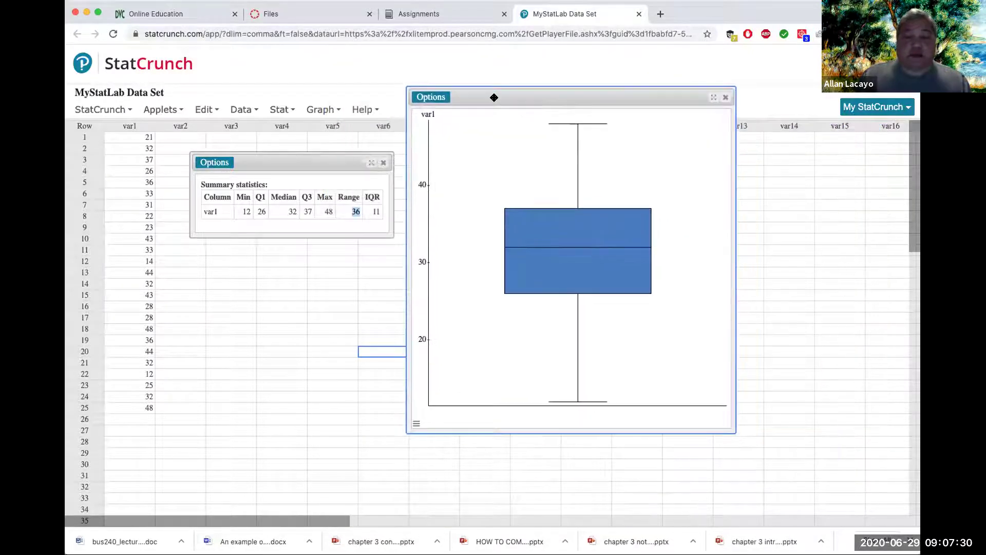
- Examine which data rows fall in the upper and lower parts of the box, clearing each row highlight, and inspect the lower whisker
{"action": "left_click", "coordinate": [548, 232]}
{"action": "mouse_move", "coordinate": [548, 232]}
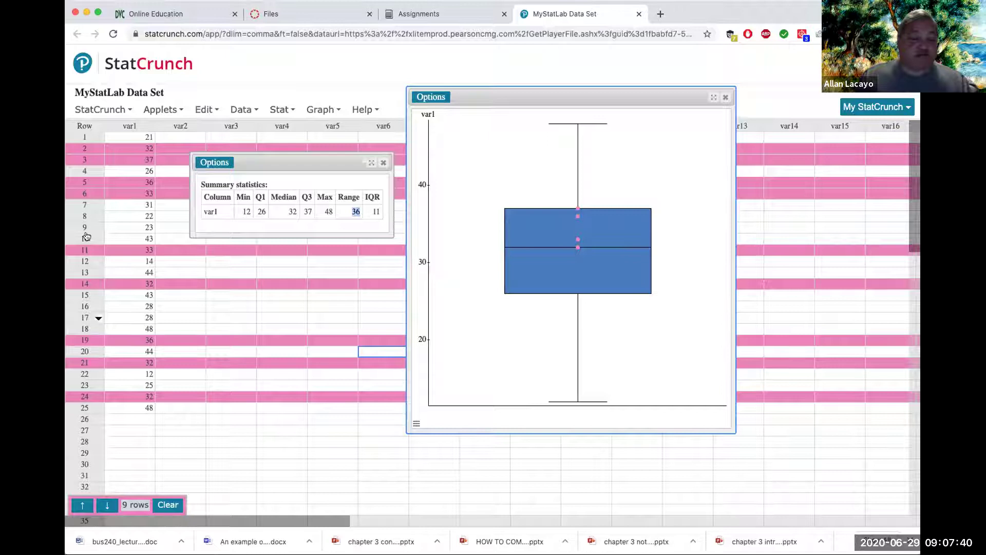
{"action": "left_click", "coordinate": [165, 506]}
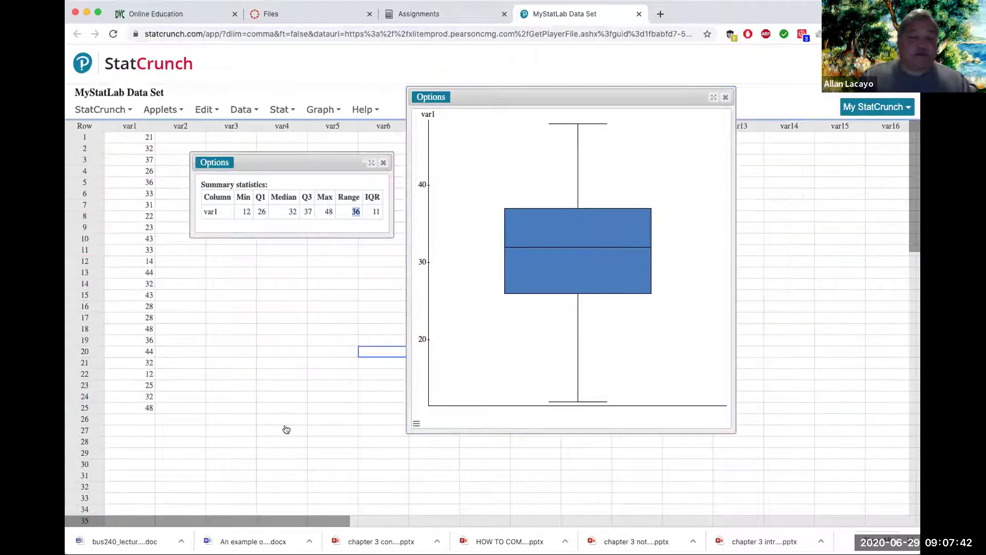
{"action": "left_click", "coordinate": [570, 269]}
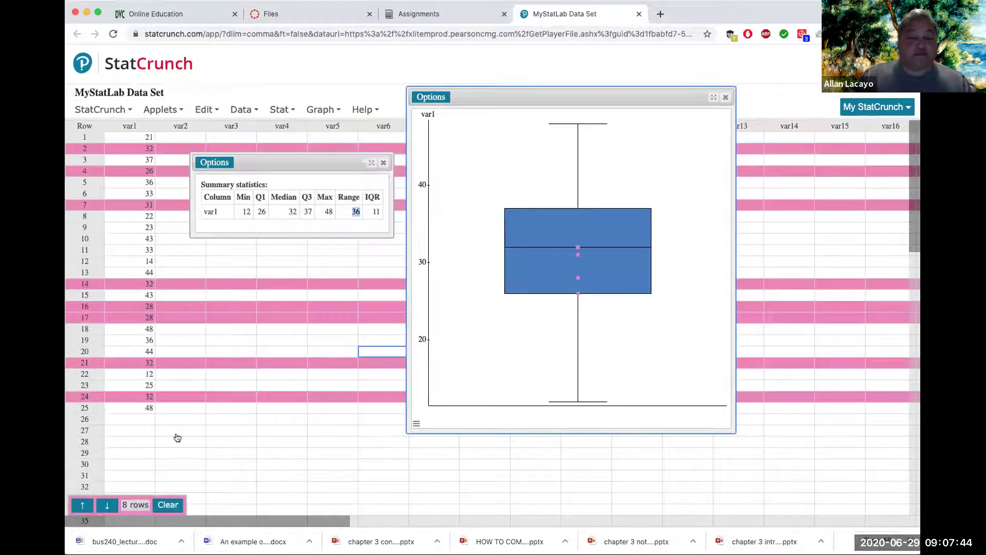
{"action": "left_click", "coordinate": [168, 505]}
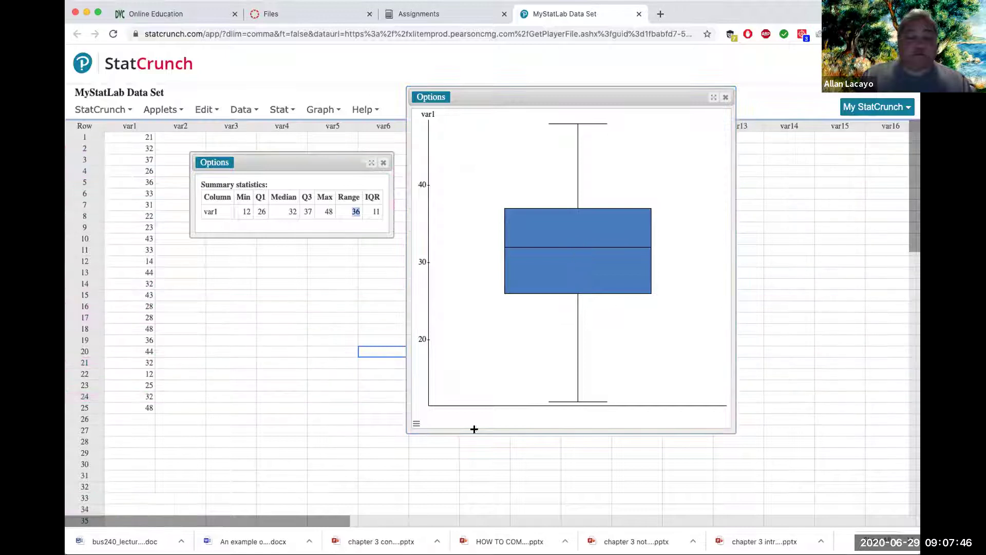
{"action": "left_click", "coordinate": [576, 355]}
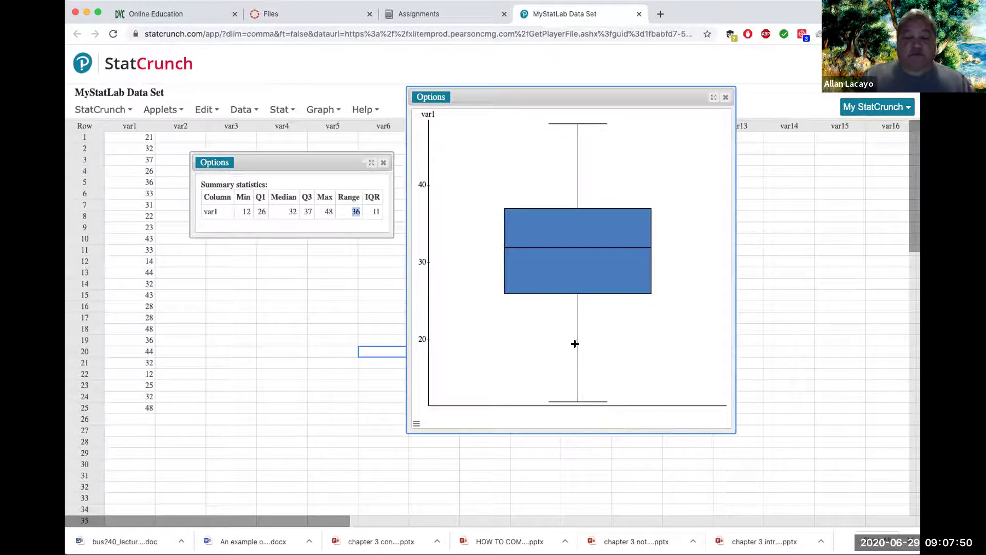
{"action": "mouse_move", "coordinate": [579, 223]}
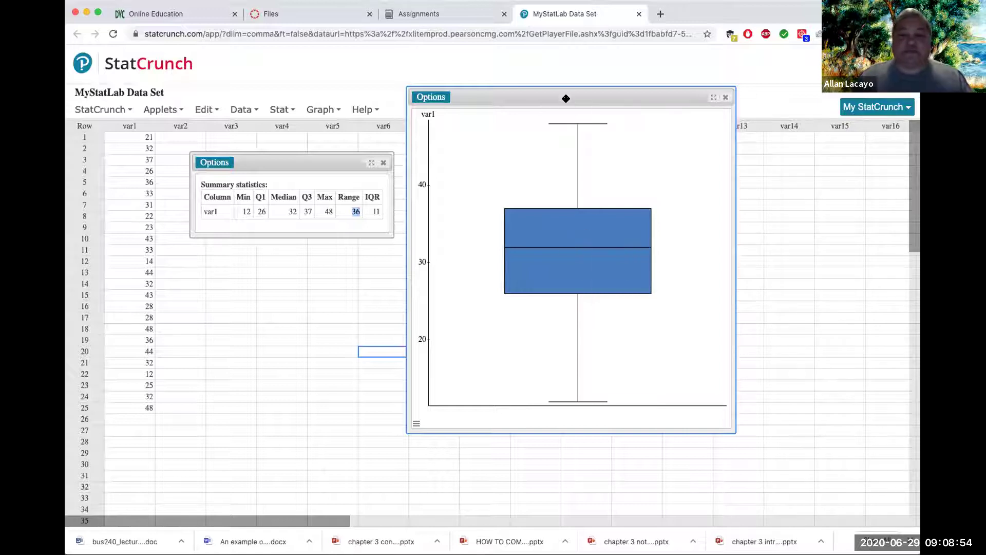
- Move the boxplot and summary statistics windows apart, check the list of hidden results, and close both windows
{"action": "left_click_drag", "start_coordinate": [584, 95], "coordinate": [728, 93]}
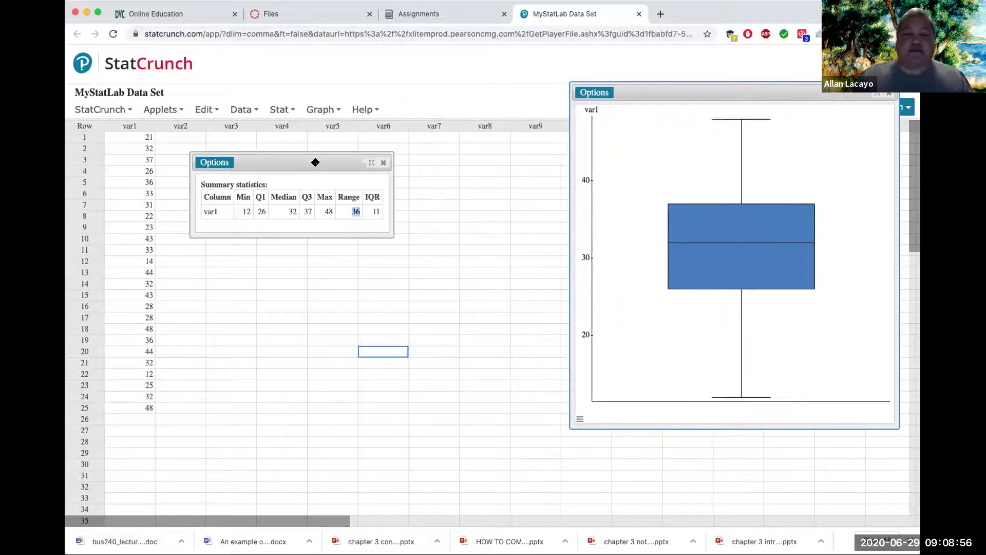
{"action": "left_click_drag", "start_coordinate": [315, 163], "coordinate": [479, 100]}
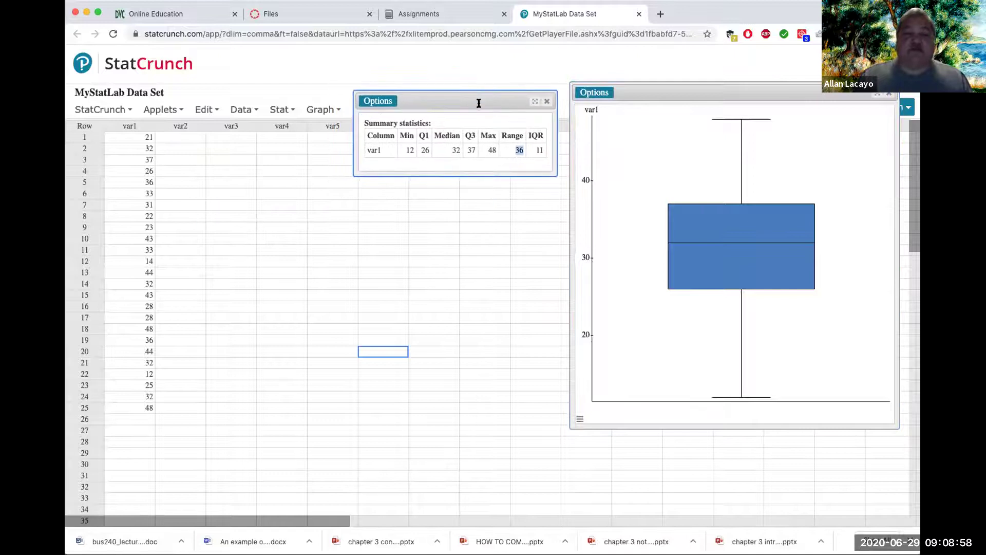
{"action": "left_click", "coordinate": [546, 103]}
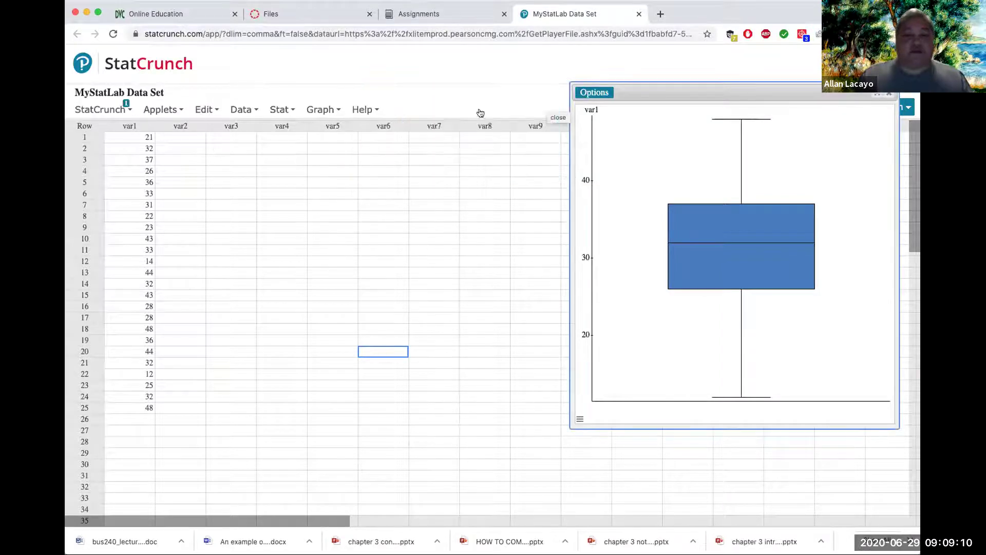
{"action": "left_click", "coordinate": [112, 111]}
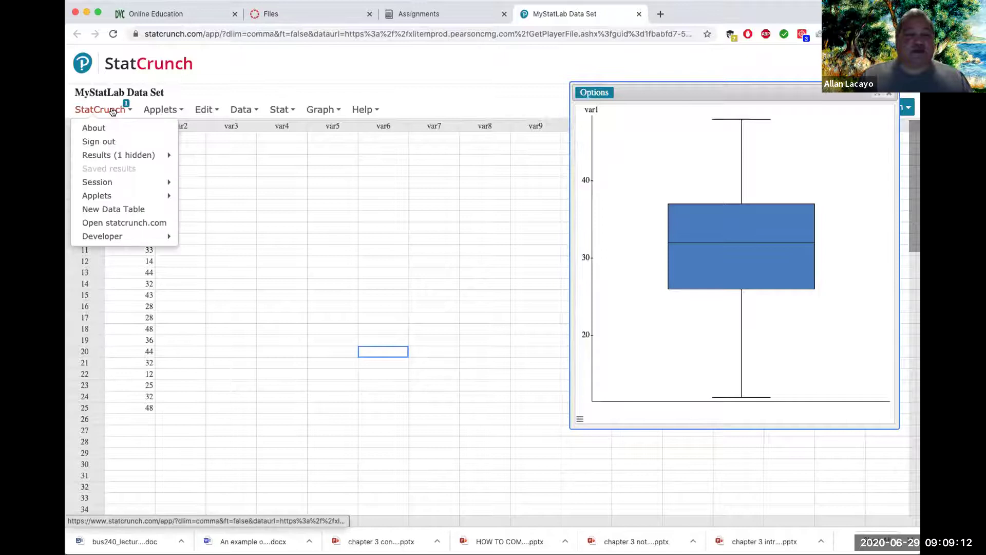
{"action": "mouse_move", "coordinate": [105, 159]}
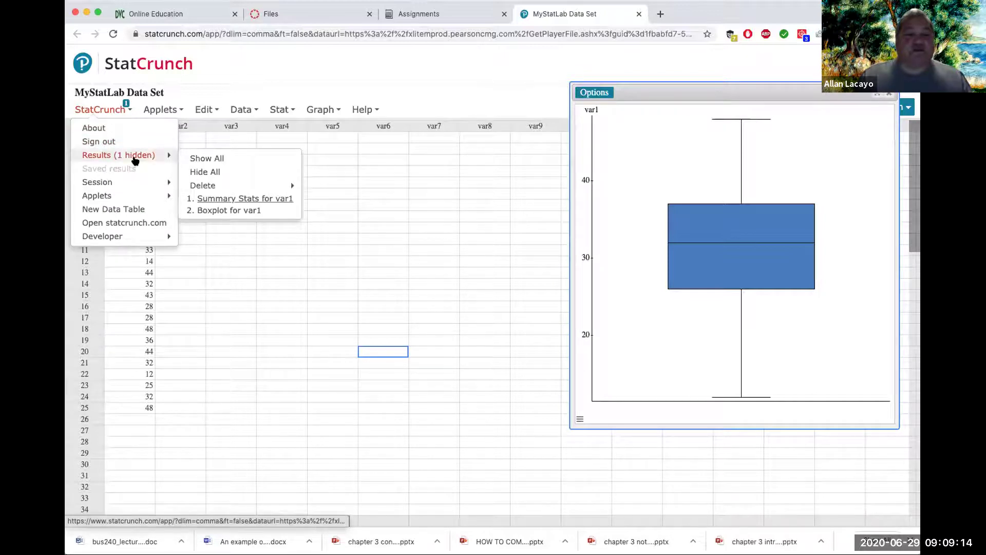
{"action": "left_click", "coordinate": [885, 95]}
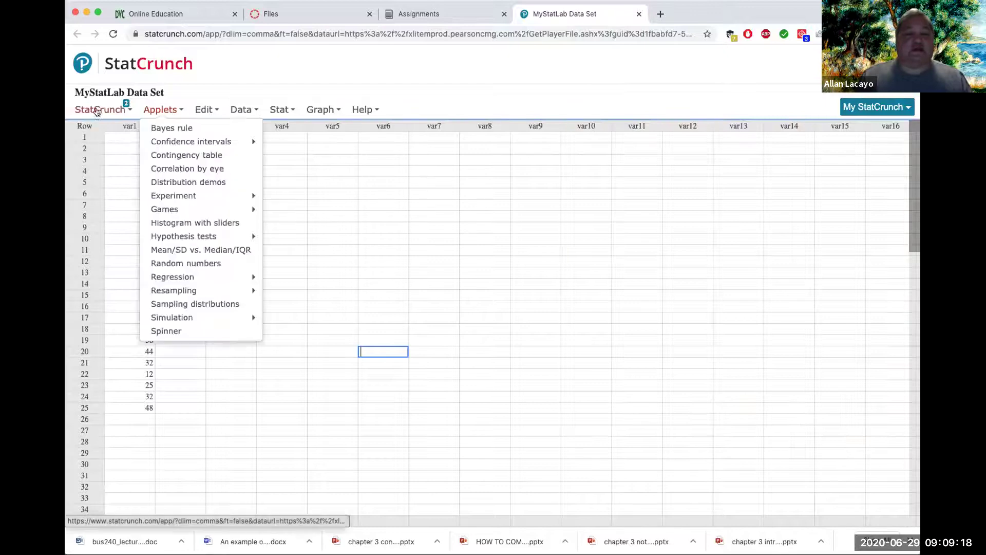
- Compute column summary statistics for var1 showing only Mean, Variance and Std. dev
{"action": "mouse_move", "coordinate": [284, 113]}
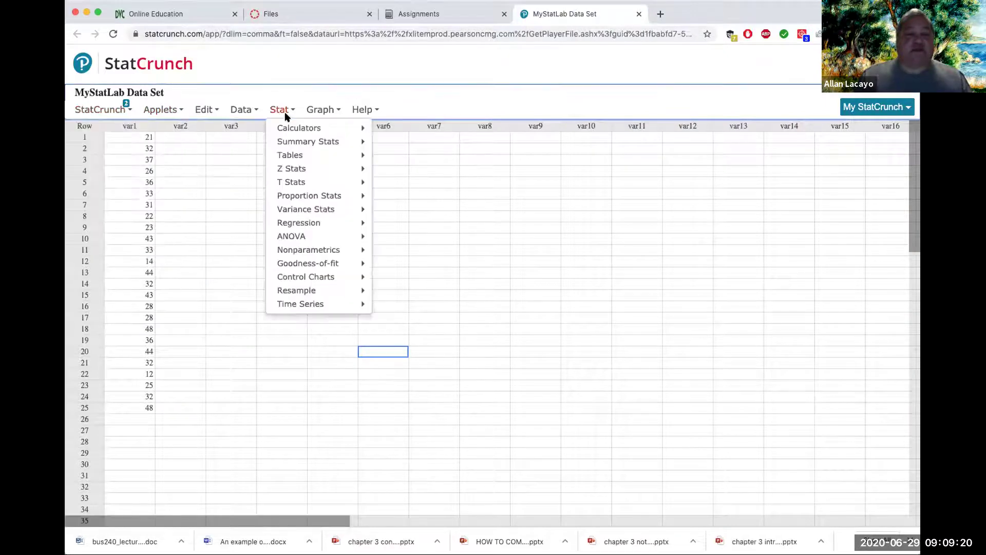
{"action": "mouse_move", "coordinate": [349, 141]}
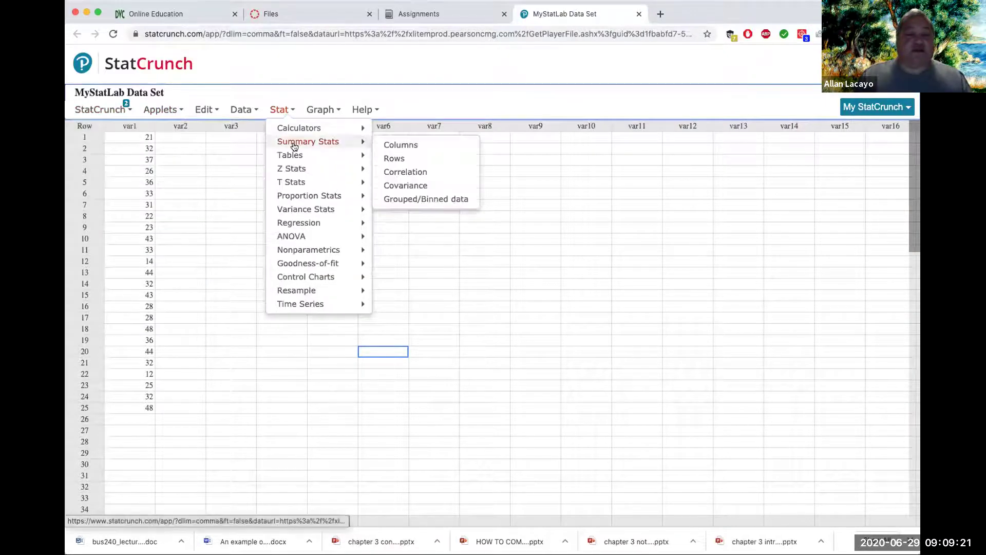
{"action": "left_click", "coordinate": [423, 148]}
{"action": "left_click", "coordinate": [370, 140]}
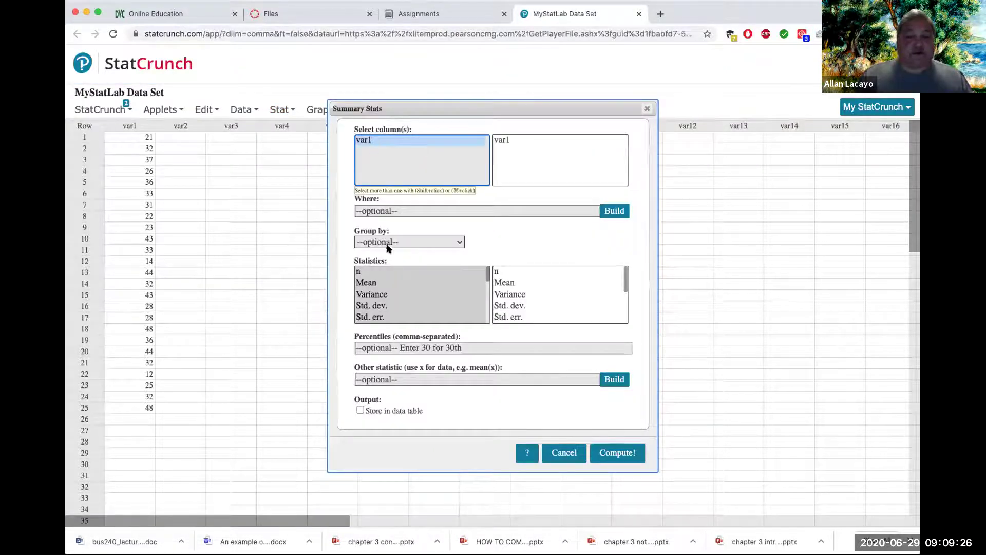
{"action": "left_click", "coordinate": [372, 283]}
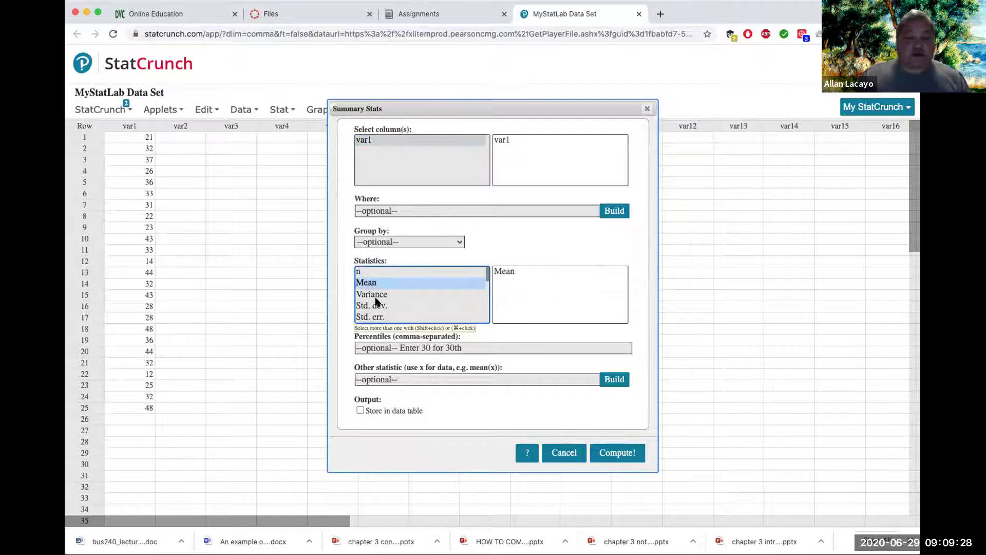
{"action": "left_click", "coordinate": [376, 297], "text": "shift"}
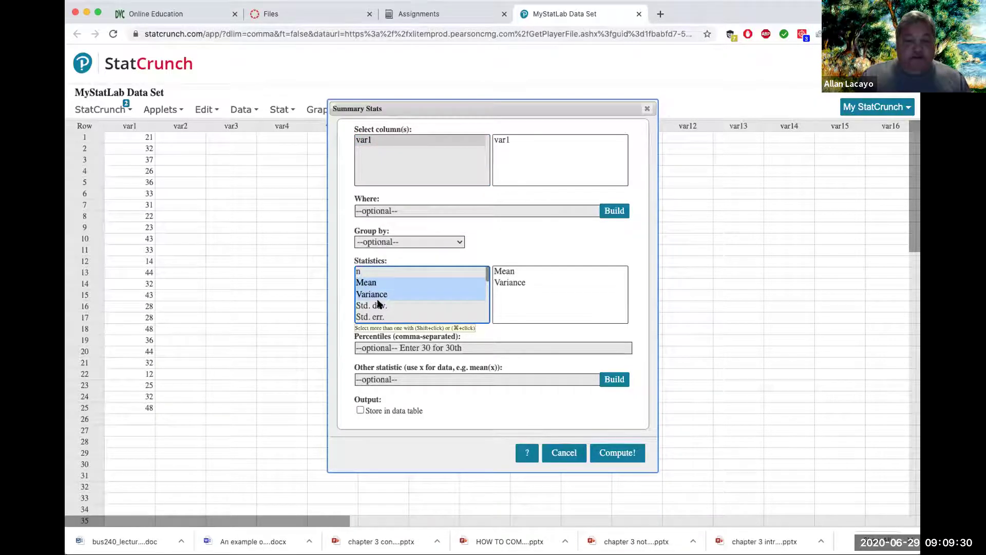
{"action": "left_click", "coordinate": [378, 304], "text": "shift"}
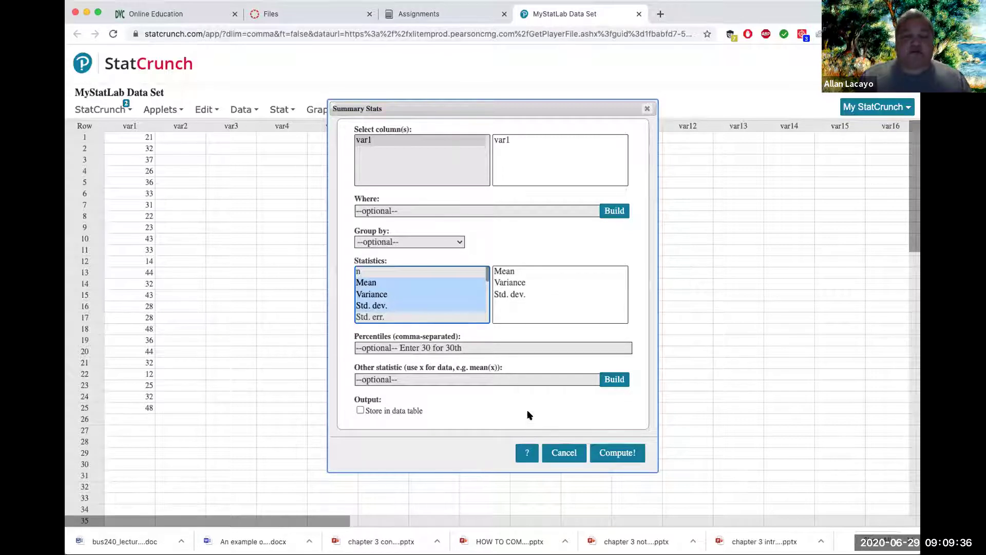
{"action": "left_click", "coordinate": [596, 448]}
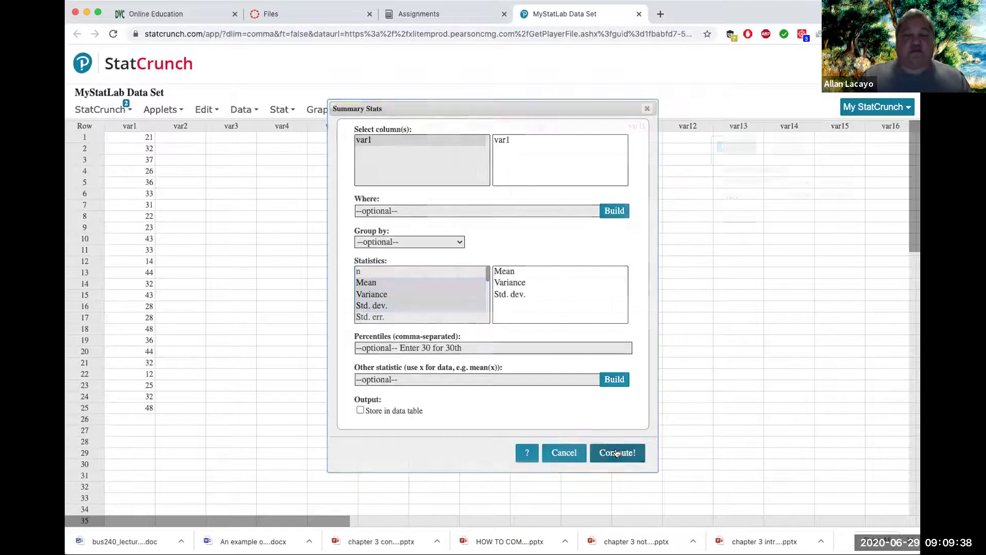
- Place the new summary statistics window beside the var1 data and highlight its Mean and Std. dev. values
{"action": "left_click_drag", "start_coordinate": [780, 148], "coordinate": [238, 140]}
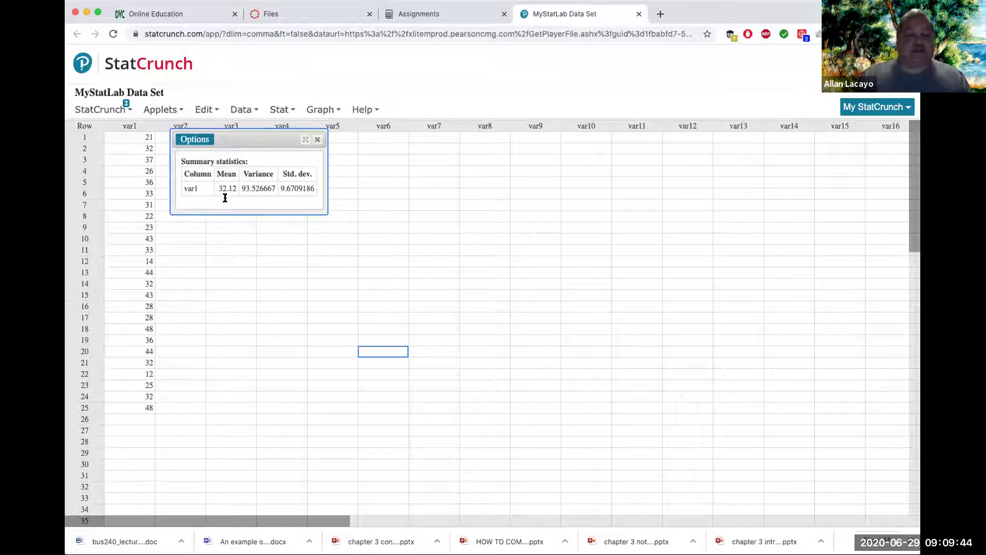
{"action": "left_click_drag", "start_coordinate": [215, 186], "coordinate": [233, 188]}
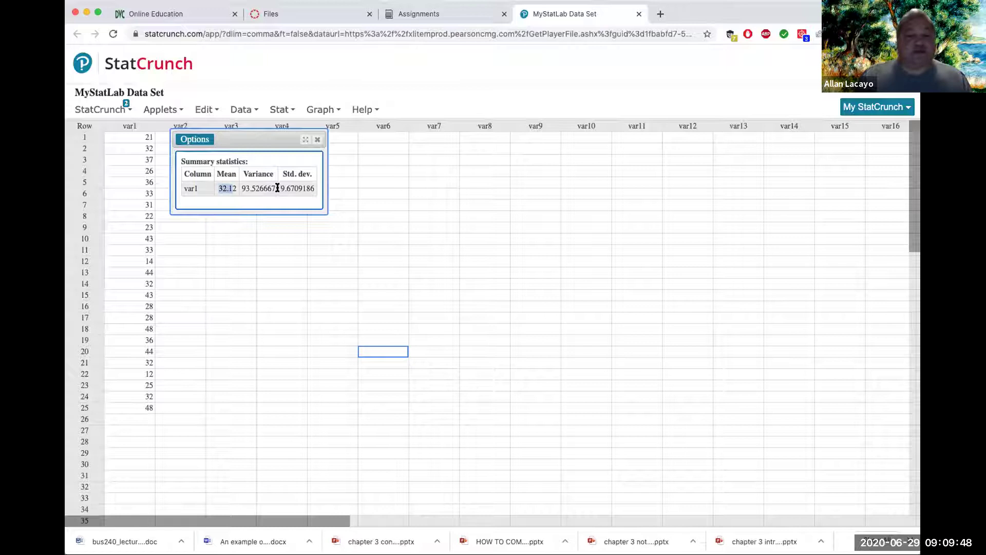
{"action": "left_click_drag", "start_coordinate": [280, 188], "coordinate": [297, 188]}
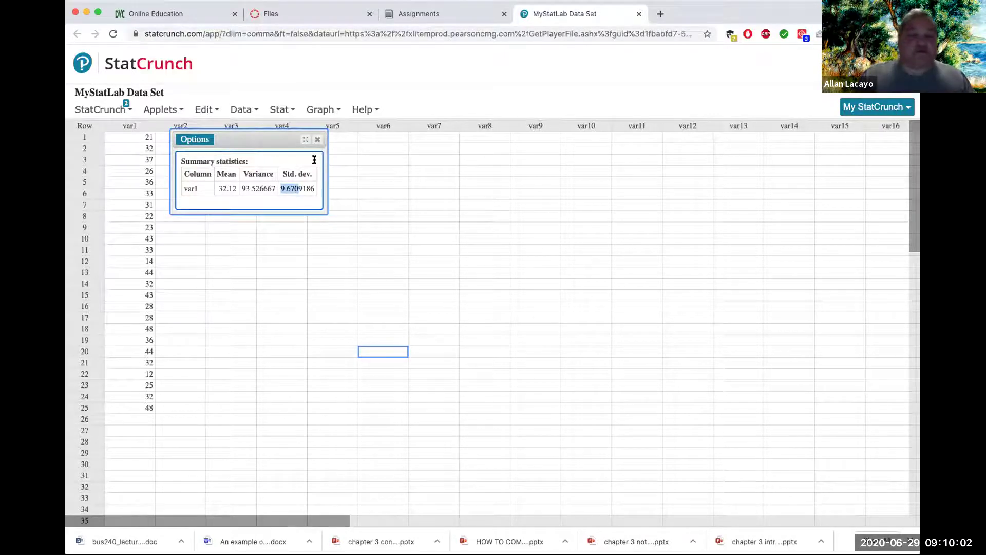
- Create a frequency histogram of var1 with the default options and place it beside the summary statistics window
{"action": "left_click", "coordinate": [322, 110]}
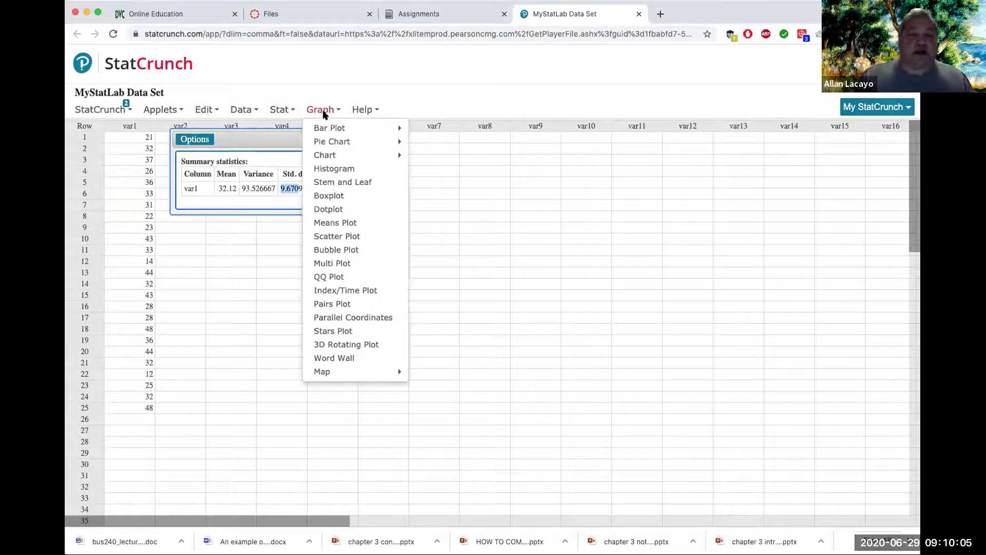
{"action": "left_click", "coordinate": [361, 170]}
{"action": "left_click", "coordinate": [375, 92]}
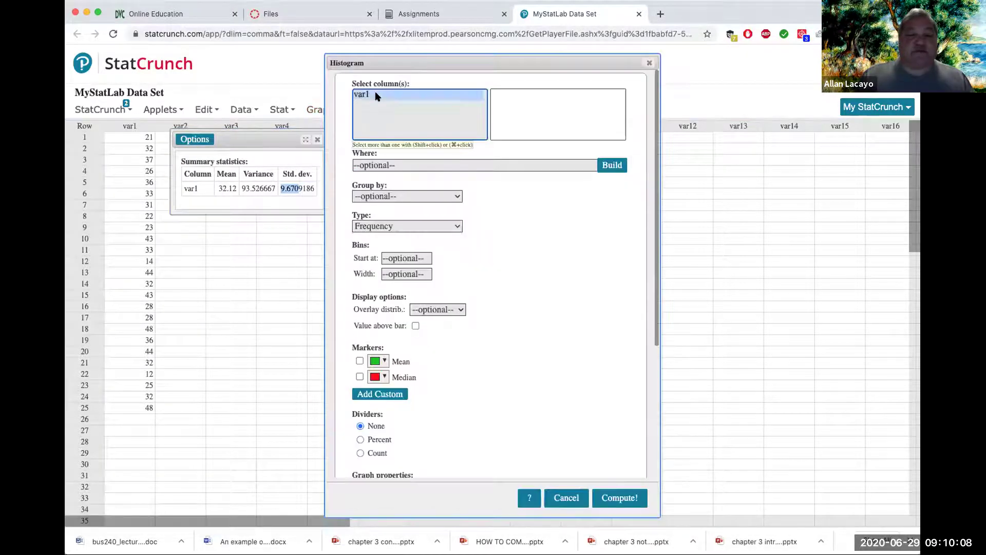
{"action": "left_click", "coordinate": [611, 502]}
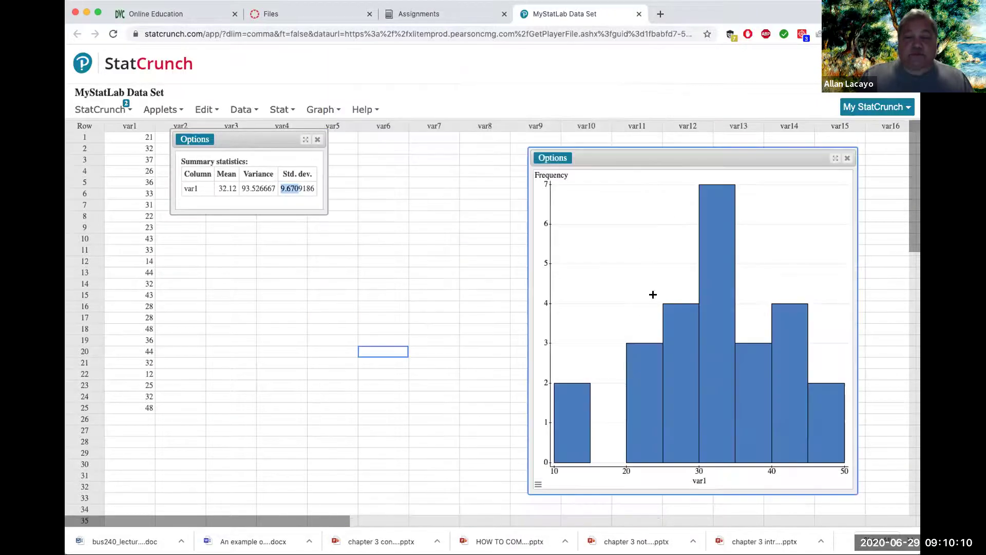
{"action": "left_click_drag", "start_coordinate": [648, 154], "coordinate": [487, 80]}
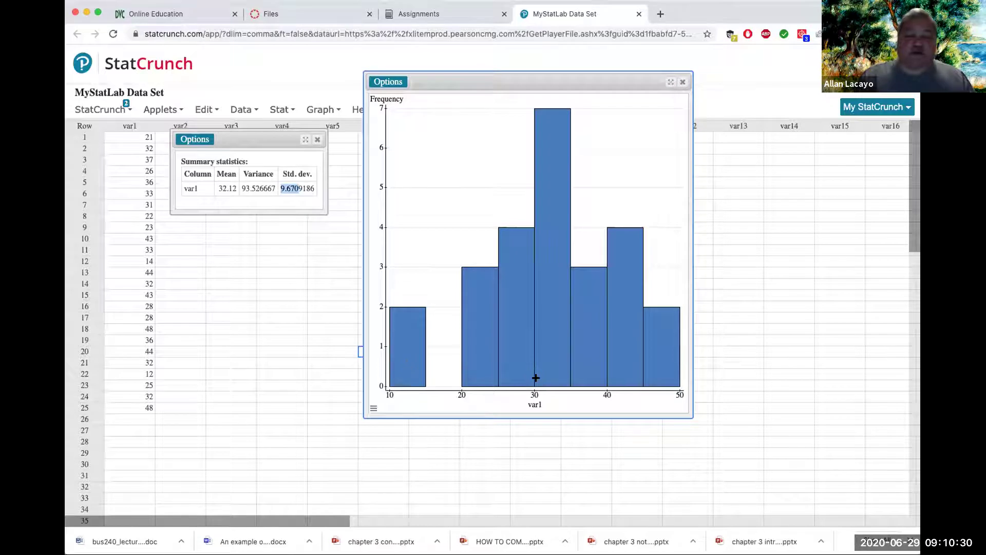
- Examine the shape of the var1 histogram, its centre around the mean and the spread of bars on either side
{"action": "mouse_move", "coordinate": [393, 371]}
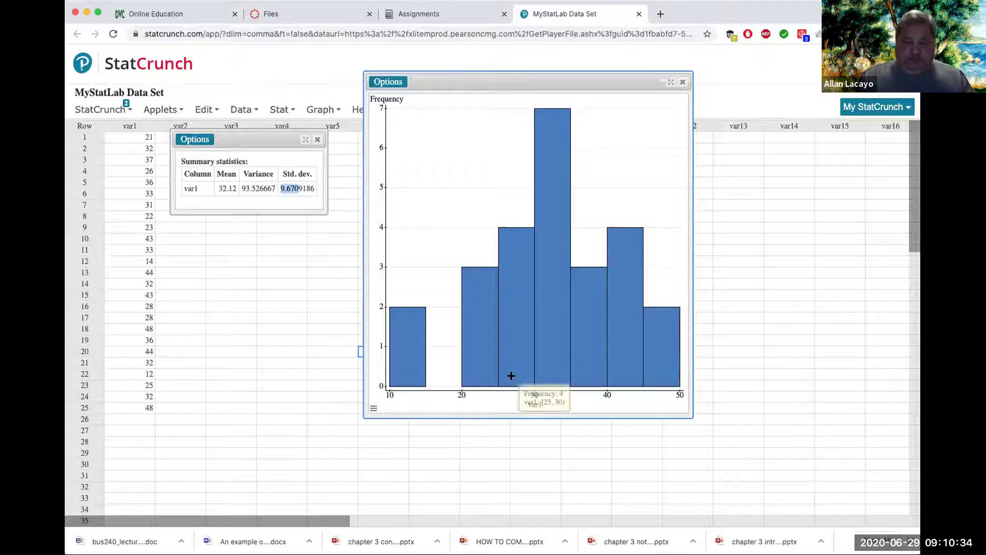
{"action": "mouse_move", "coordinate": [532, 342]}
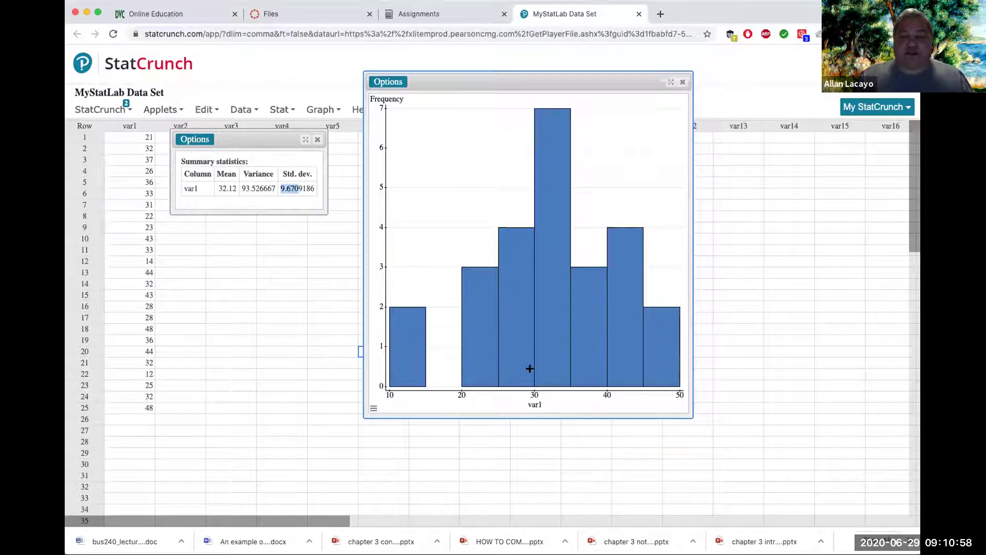
{"action": "mouse_move", "coordinate": [534, 380]}
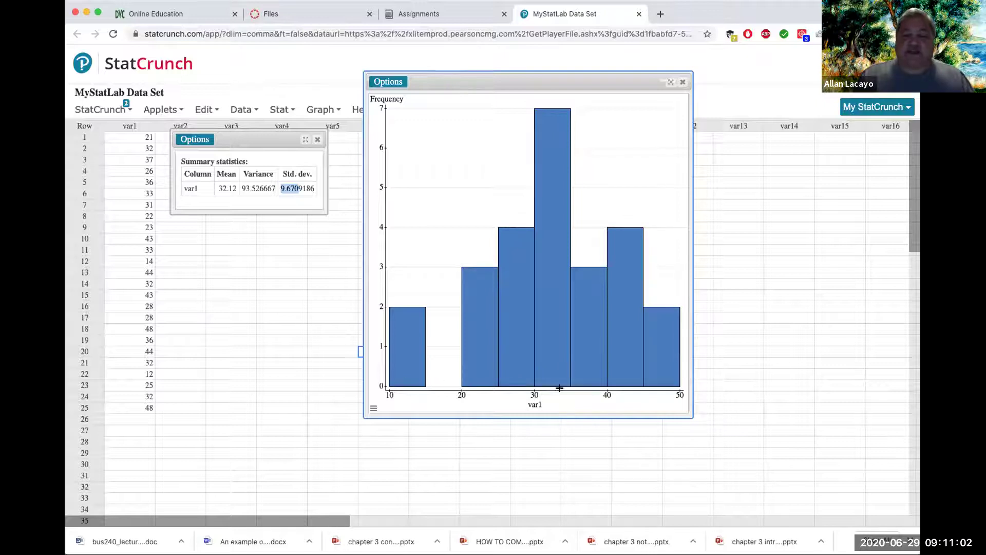
{"action": "mouse_move", "coordinate": [657, 370]}
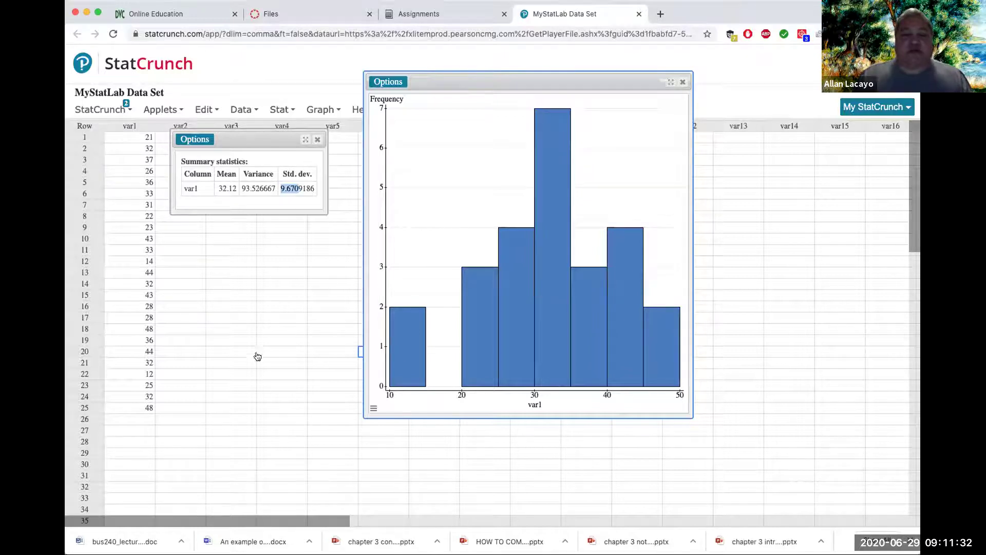
- Look over the LAB 3 question list and read part a) of Question 1 about the histogram's bar width and lower boundary
{"action": "left_click", "coordinate": [446, 16]}
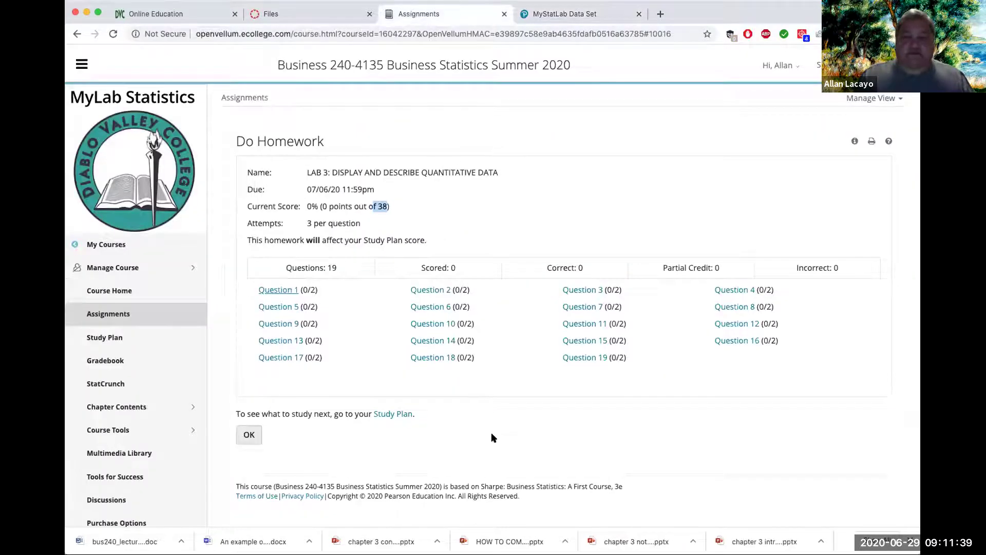
{"action": "left_click", "coordinate": [553, 12]}
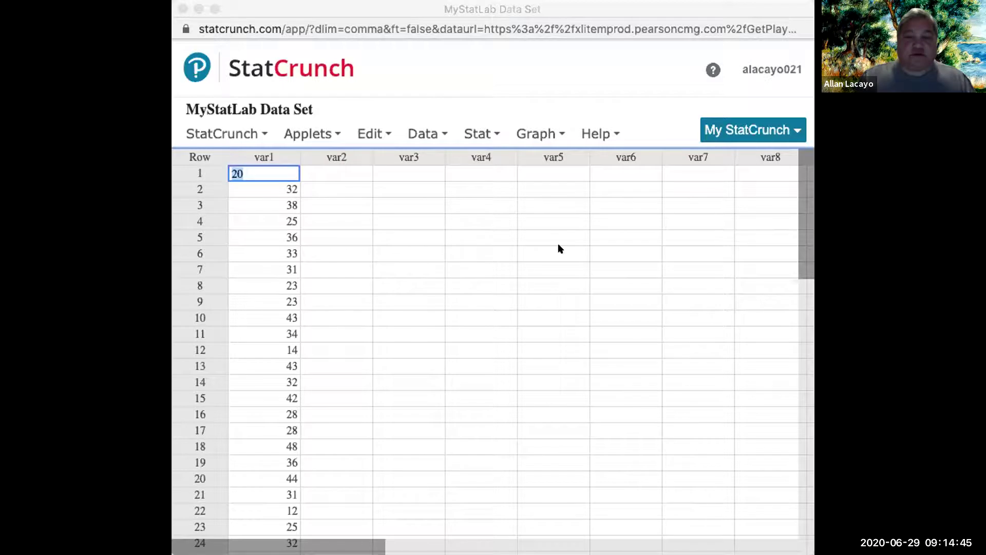
{"action": "key", "text": "super+w"}
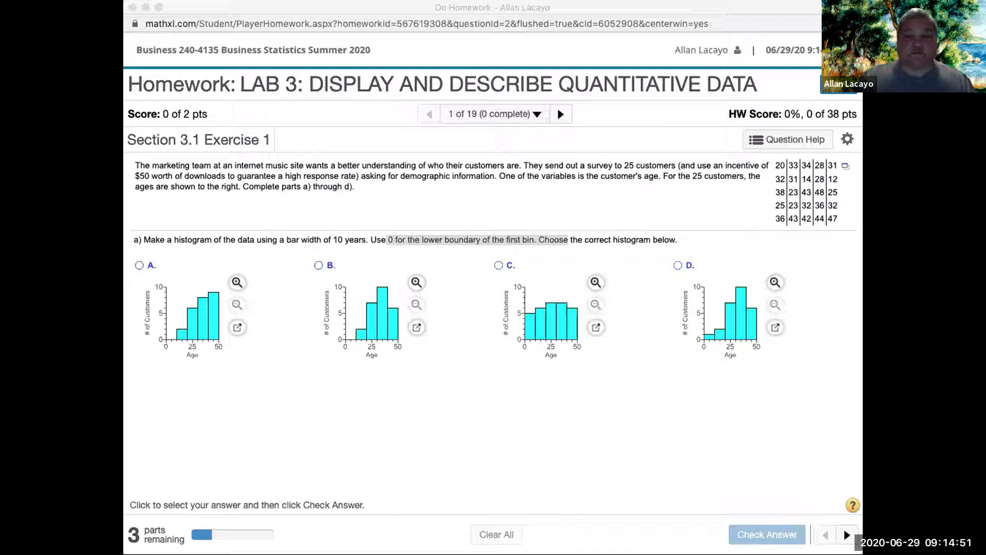
{"action": "left_click", "coordinate": [539, 6]}
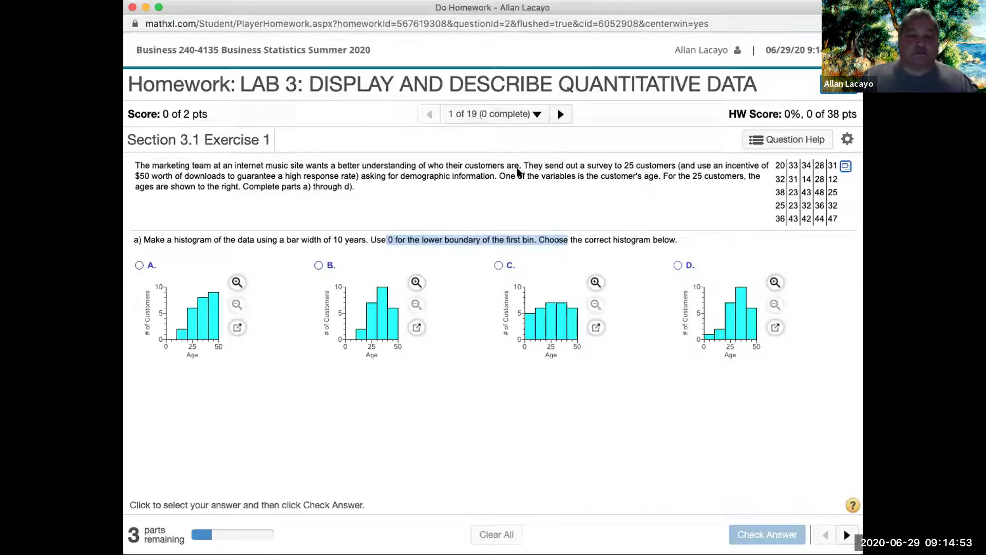
{"action": "left_click", "coordinate": [511, 373]}
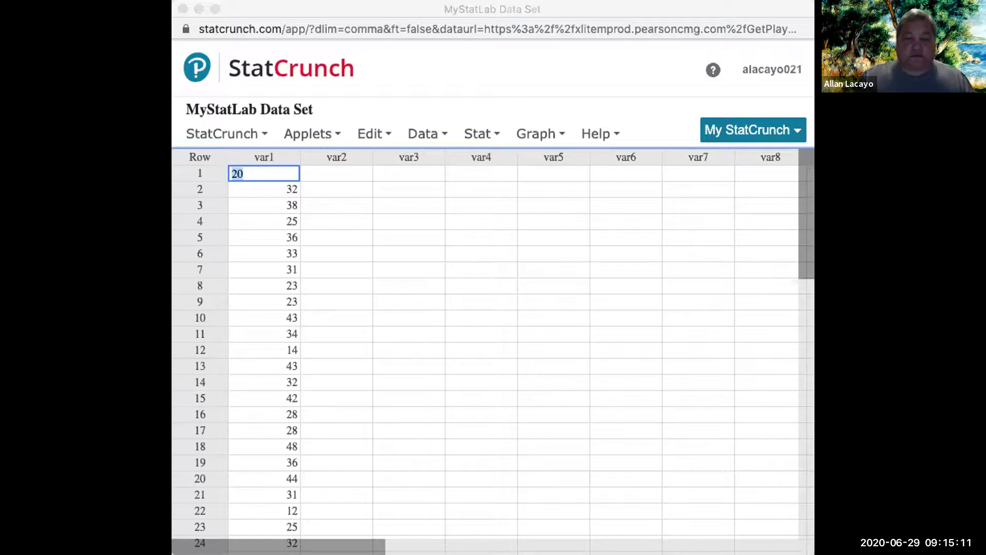
- Recompute the var1 histogram with bins starting at 0 and a width of 10, and return to the Question 1 answer choices
{"action": "key", "text": "super+Tab"}
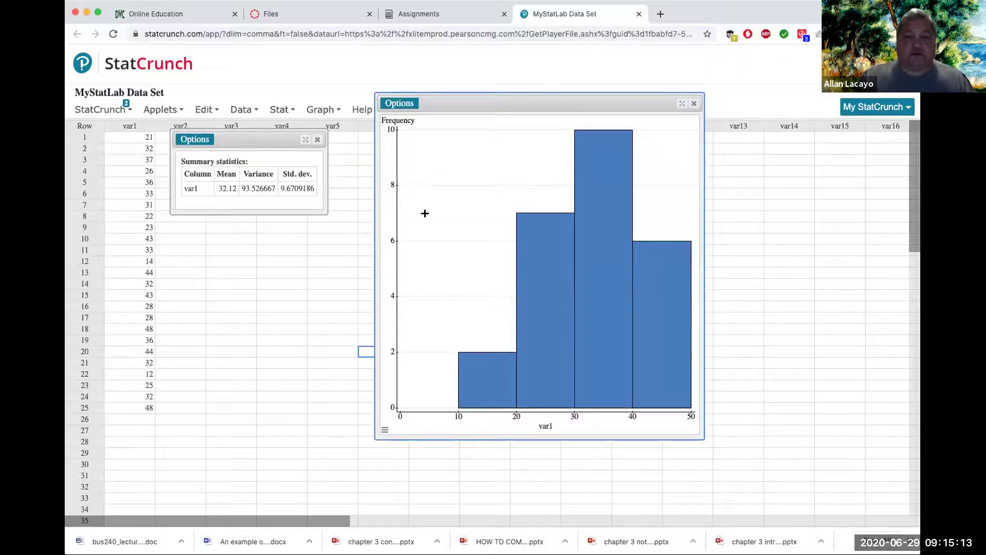
{"action": "left_click", "coordinate": [393, 107]}
{"action": "left_click", "coordinate": [399, 118]}
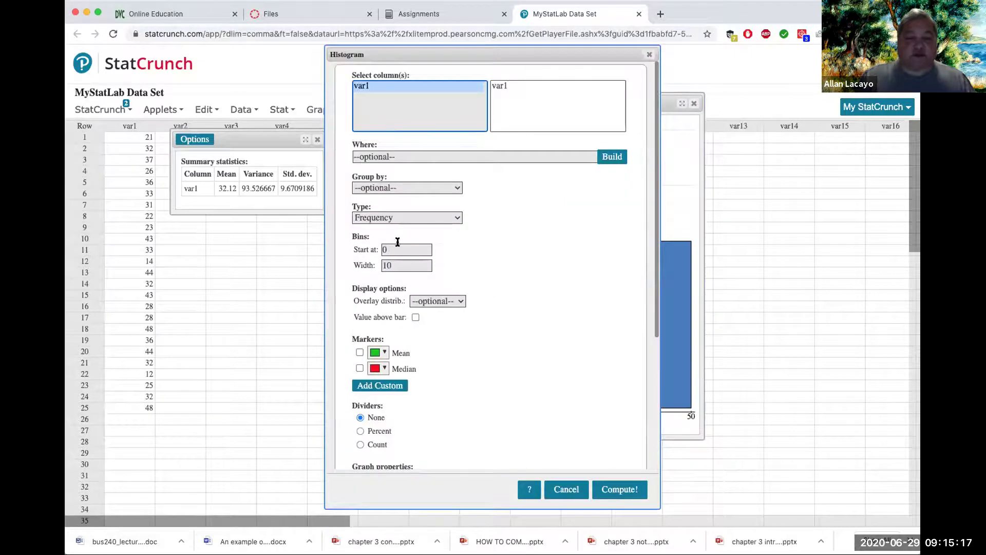
{"action": "left_click_drag", "start_coordinate": [397, 246], "coordinate": [372, 269]}
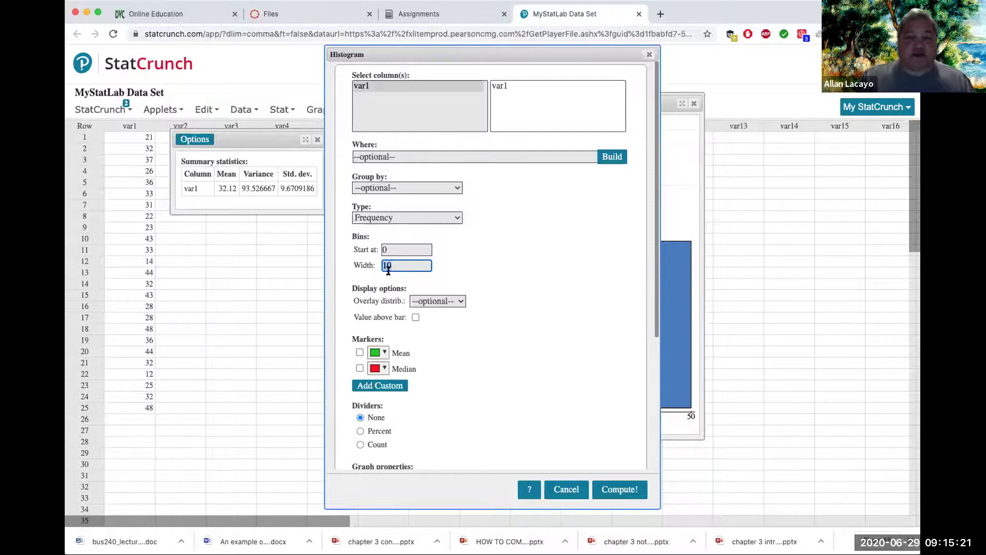
{"action": "left_click", "coordinate": [619, 489]}
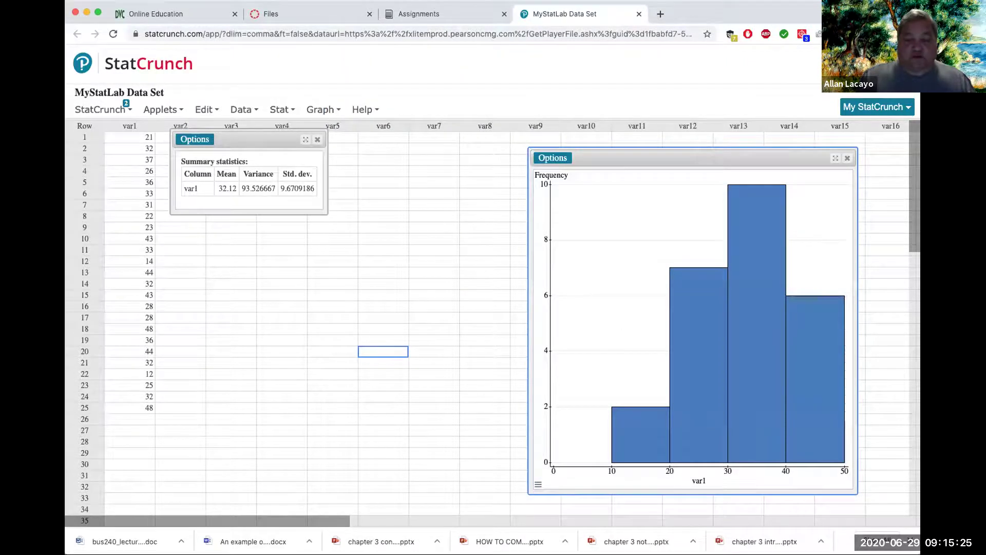
{"action": "key", "text": "super+grave"}
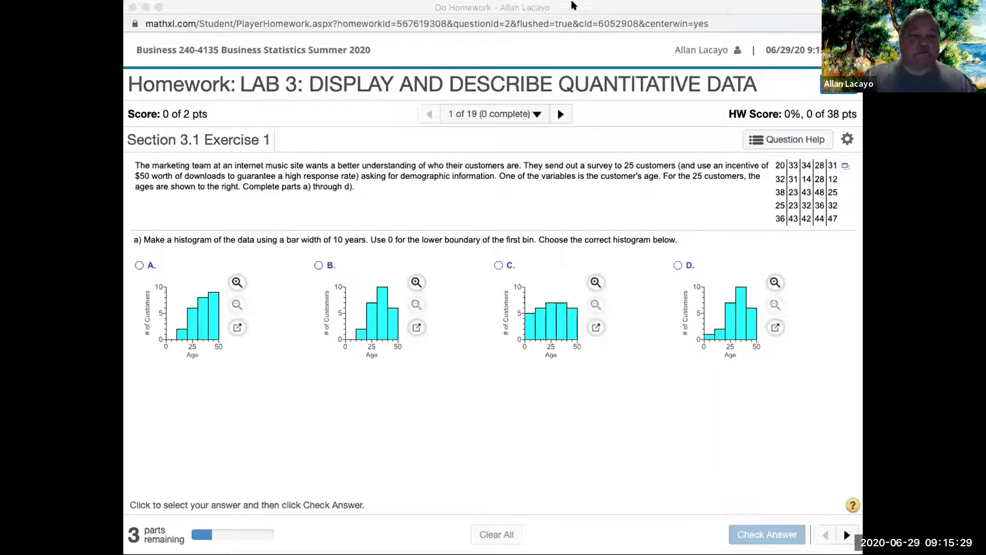
{"action": "left_click", "coordinate": [573, 6]}
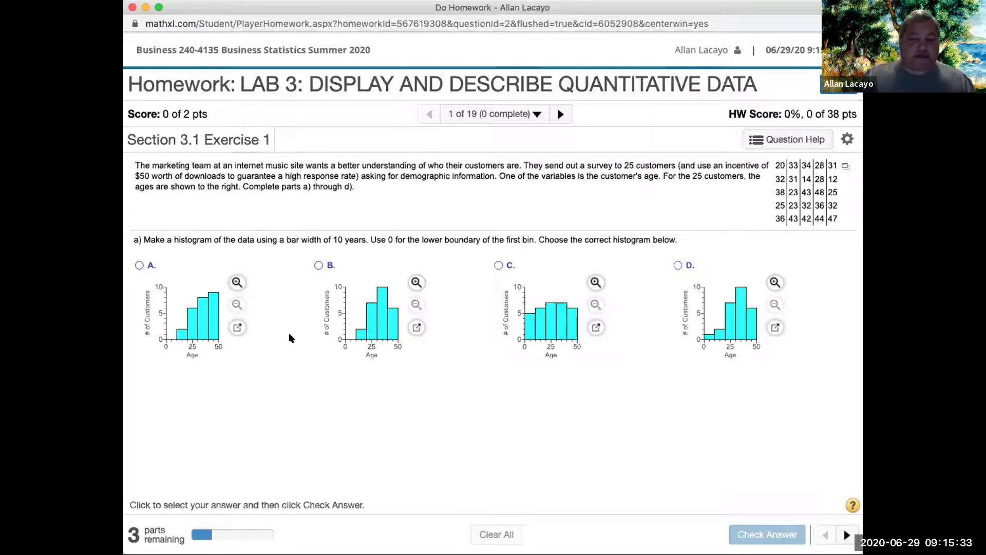
- Answer part a) of Question 1 with histogram B, check the answer and continue to part b)
{"action": "left_click", "coordinate": [318, 265]}
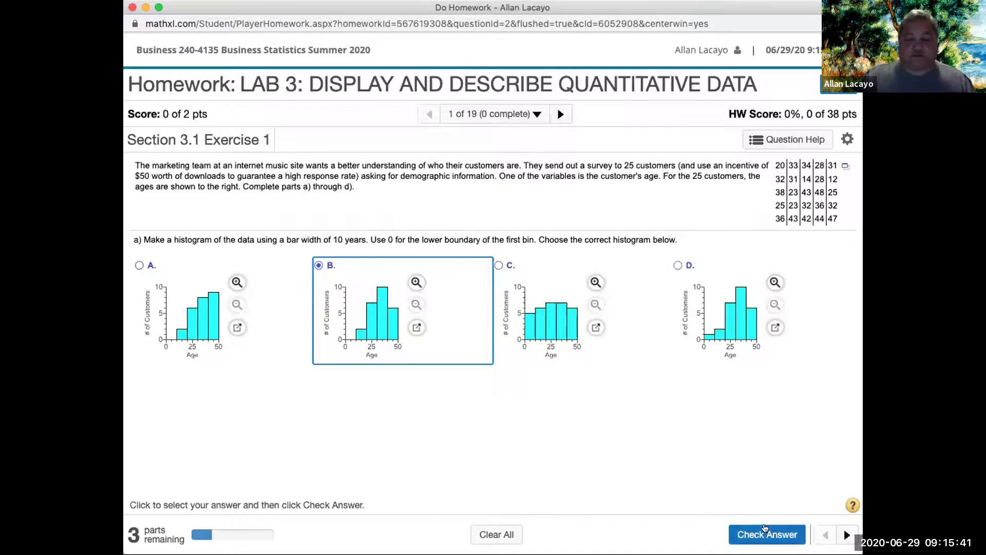
{"action": "left_click", "coordinate": [766, 529]}
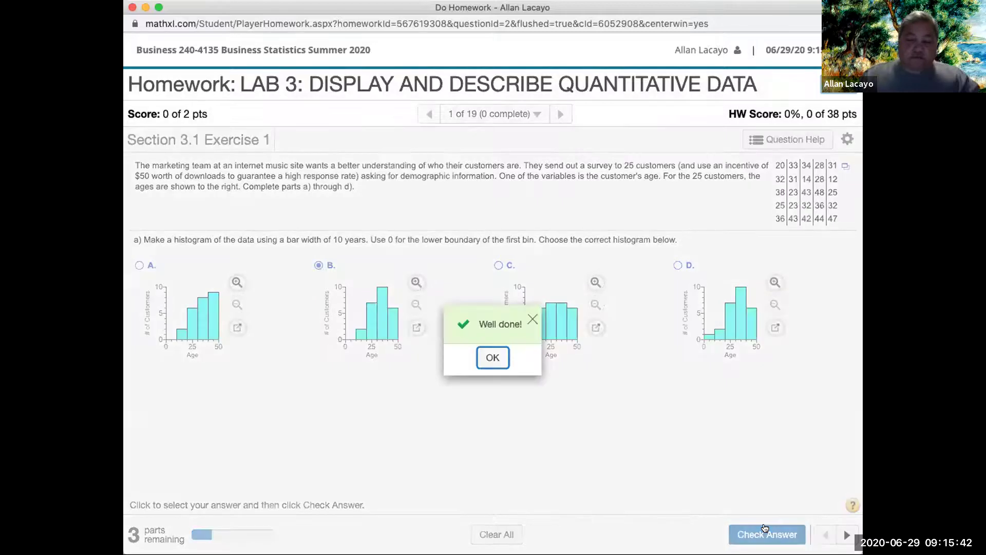
{"action": "left_click", "coordinate": [489, 358]}
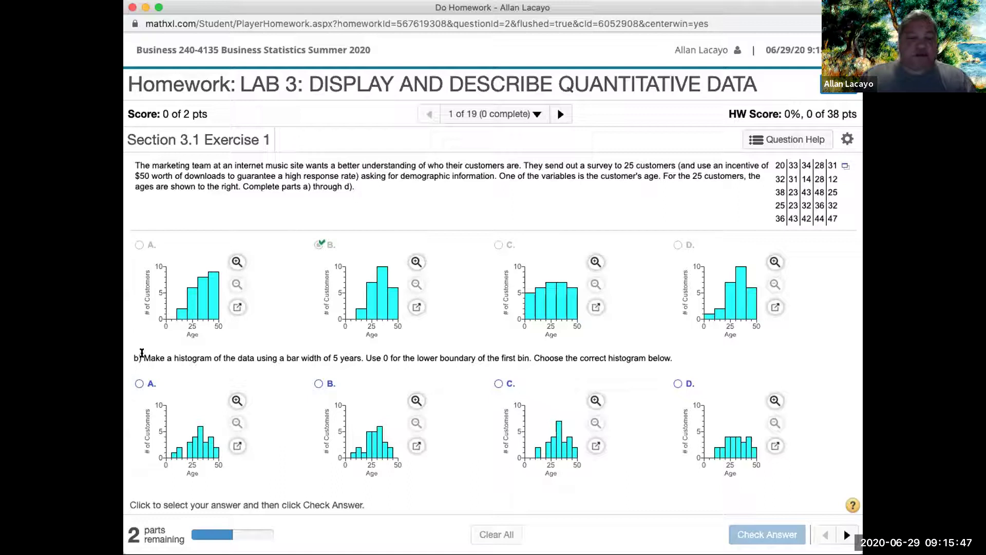
- Read part b) on the histogram with 5-year bars, answer it with histogram C and check the answer
{"action": "left_click_drag", "start_coordinate": [142, 353], "coordinate": [671, 355]}
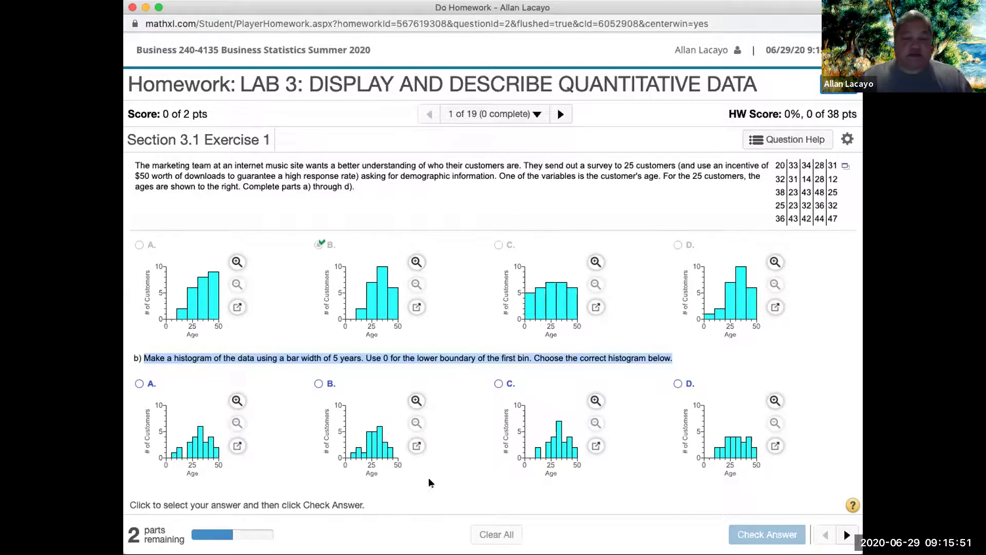
{"action": "left_click", "coordinate": [498, 383]}
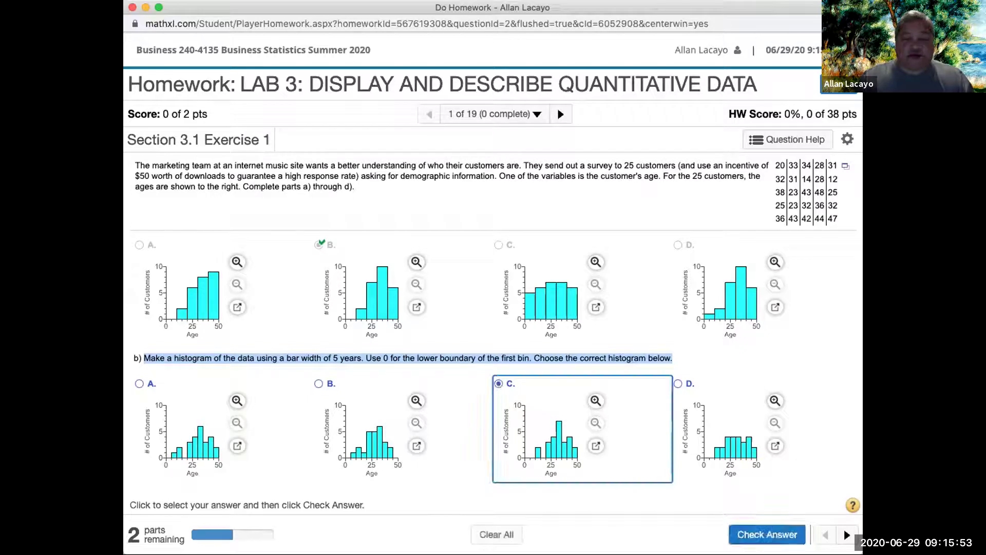
{"action": "left_click", "coordinate": [755, 537]}
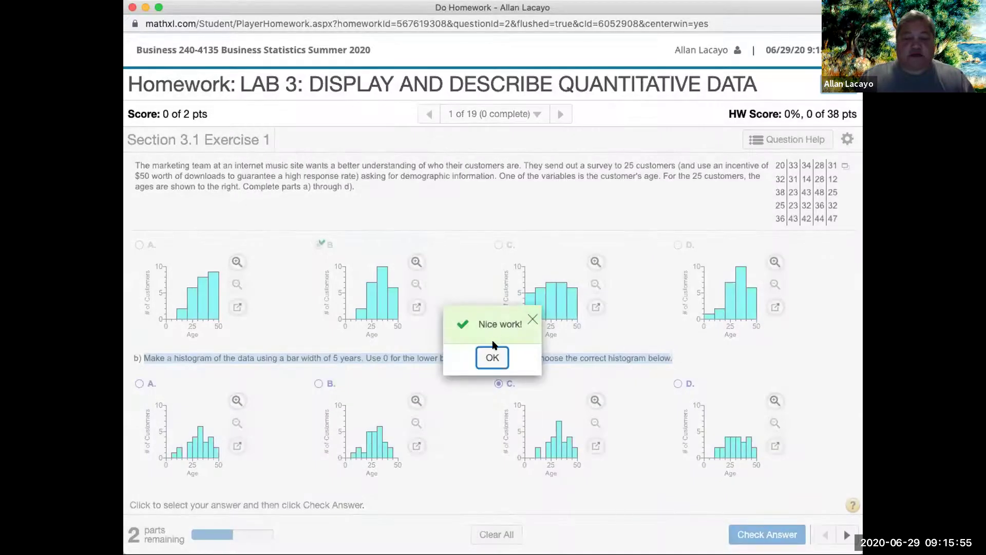
{"action": "left_click", "coordinate": [484, 357]}
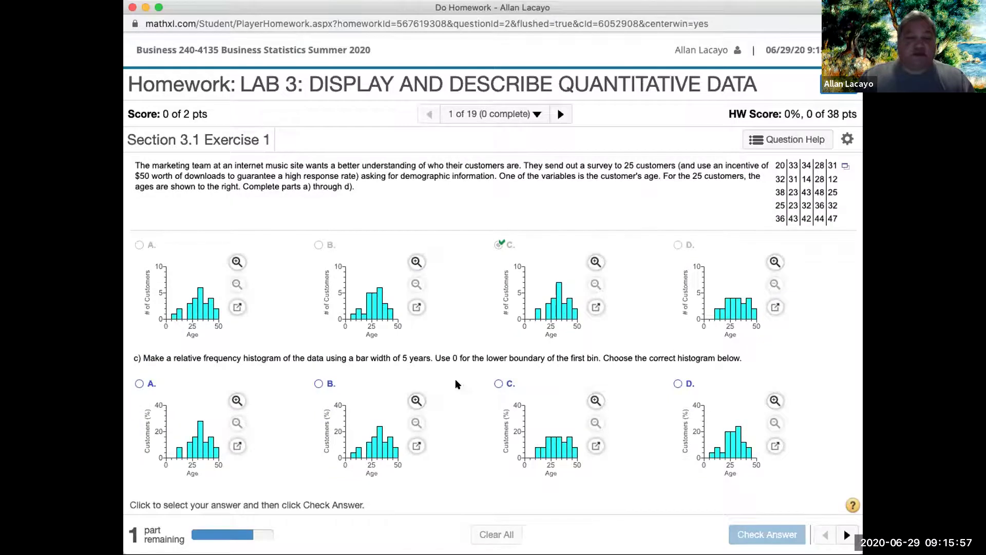
- Reread the bar width asked for in part b), switch to the StatCrunch window, close the Online Education page and enlarge the window
{"action": "scroll", "coordinate": [447, 375], "scroll_direction": "down", "scroll_amount": 3}
{"action": "left_click", "coordinate": [278, 287]}
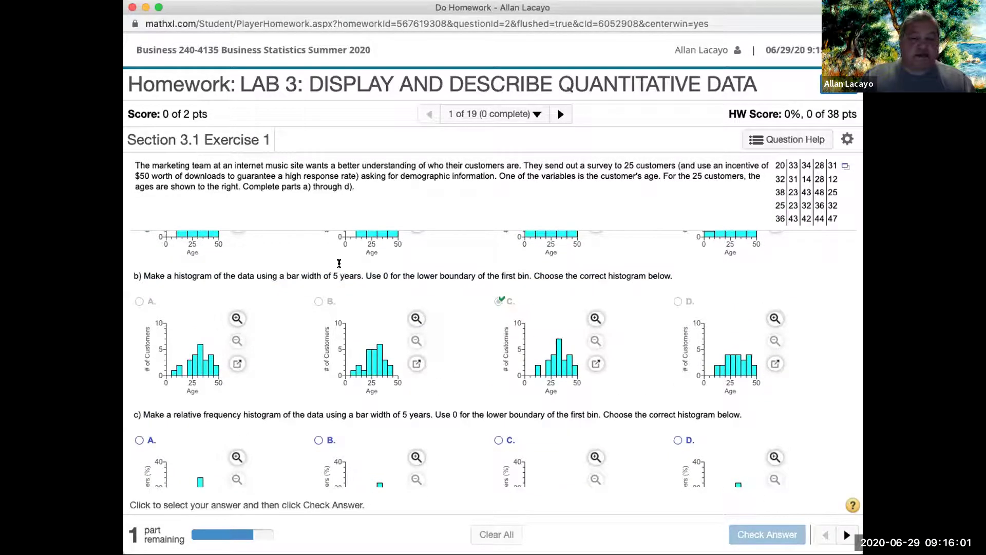
{"action": "left_click_drag", "start_coordinate": [315, 273], "coordinate": [368, 270]}
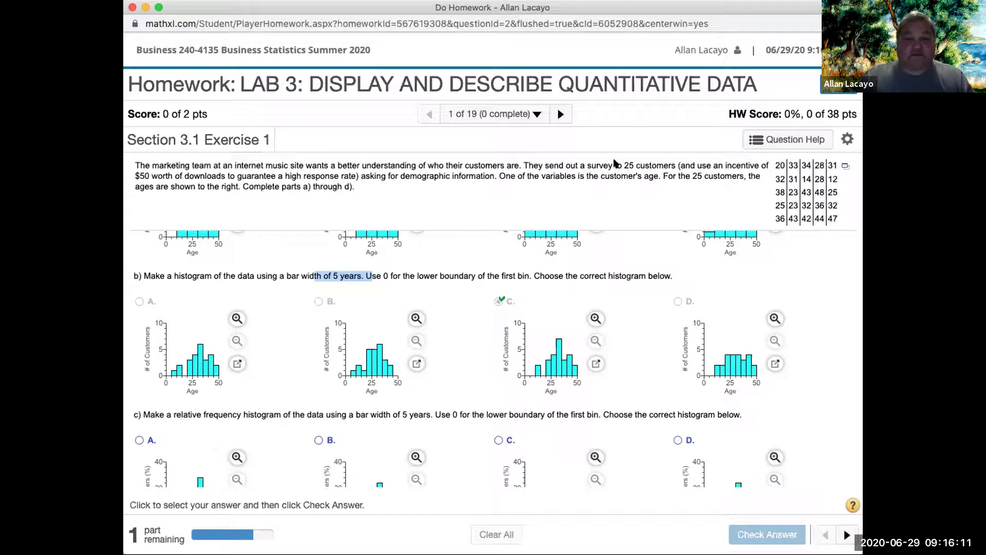
{"action": "key", "text": "super+grave"}
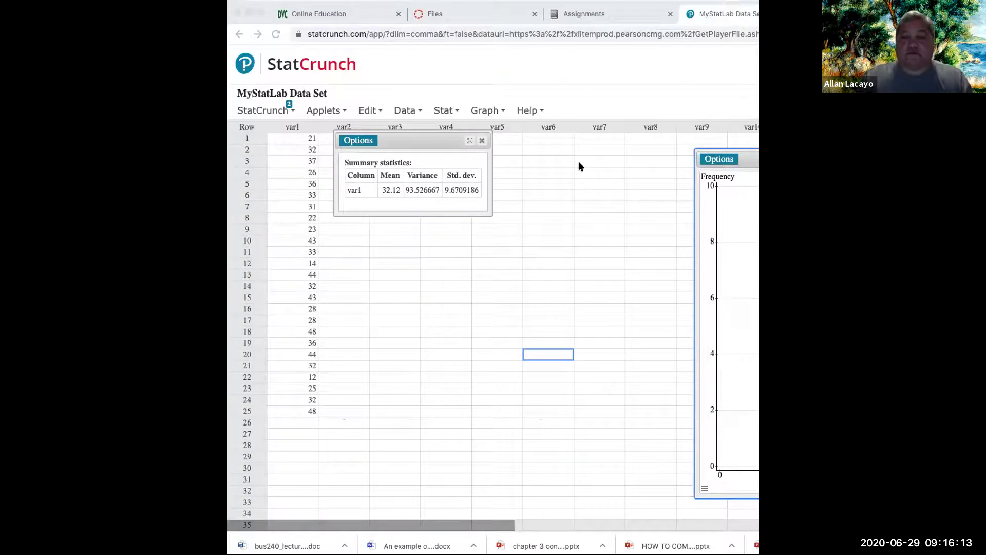
{"action": "left_click", "coordinate": [399, 14]}
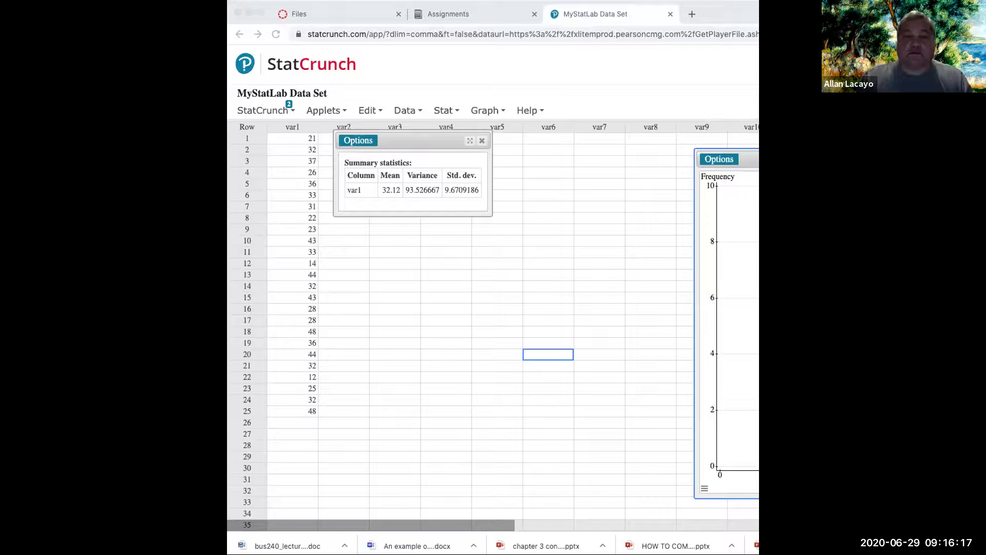
{"action": "left_click", "coordinate": [664, 19]}
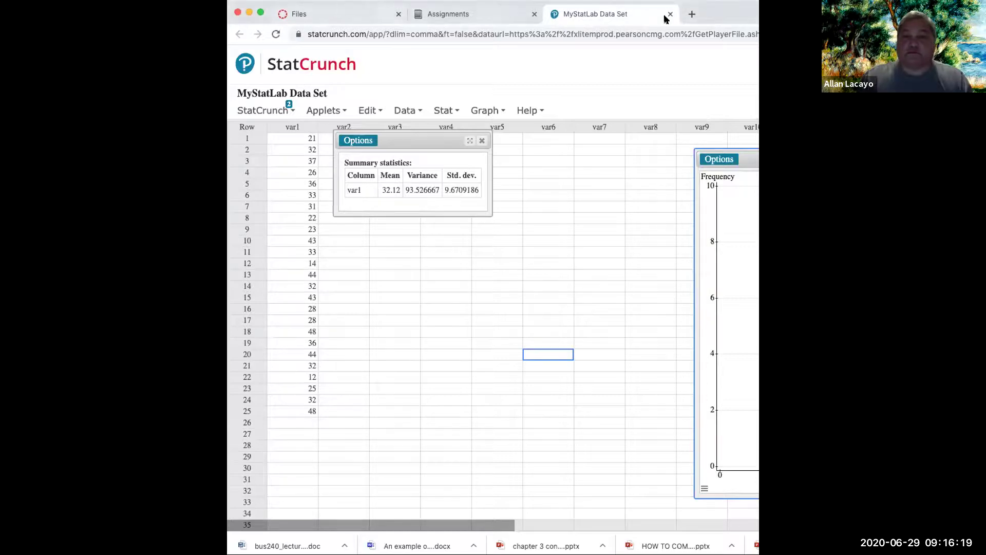
{"action": "double_click", "coordinate": [733, 8]}
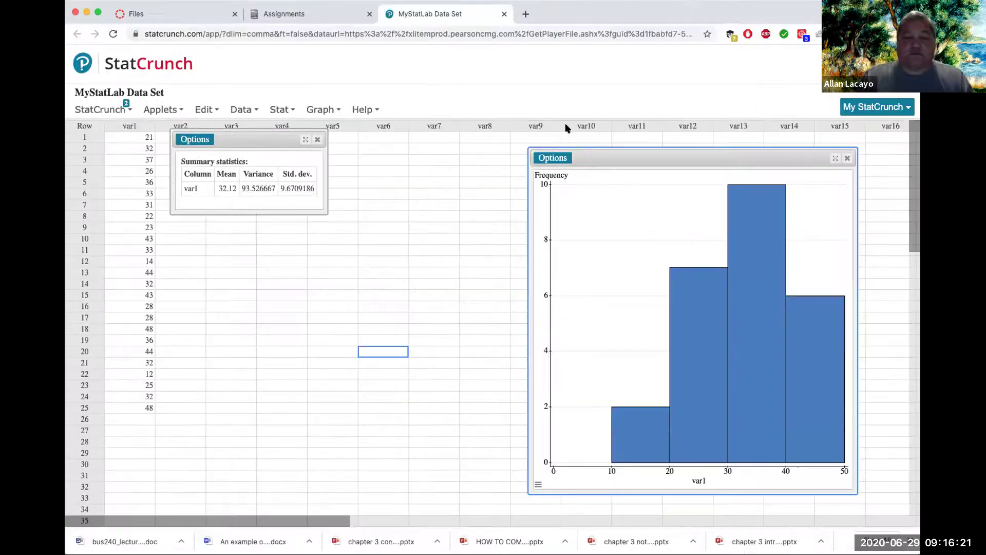
- Recompute the var1 frequency histogram with a bin width of 5
{"action": "left_click", "coordinate": [553, 158]}
{"action": "left_click", "coordinate": [550, 176]}
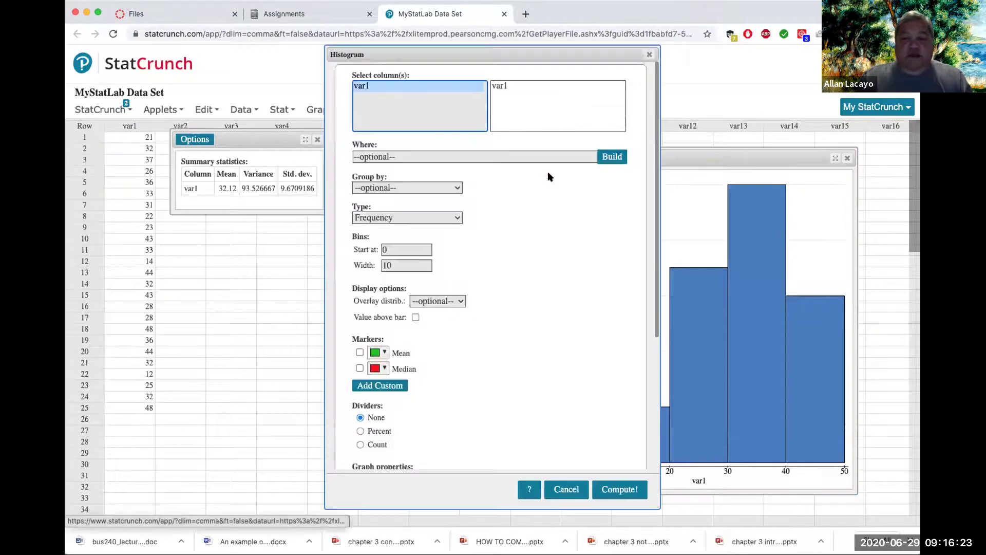
{"action": "double_click", "coordinate": [393, 265]}
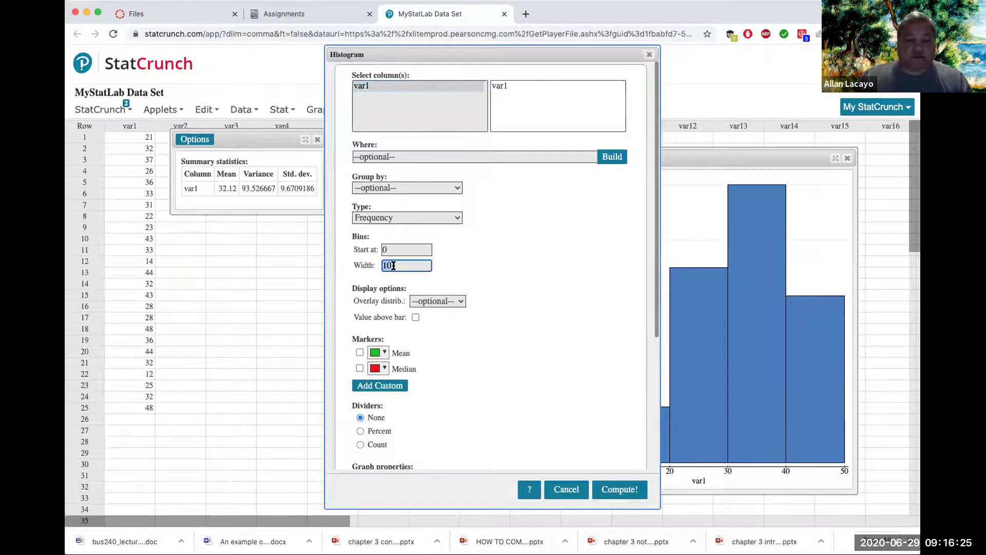
{"action": "type", "text": "5"}
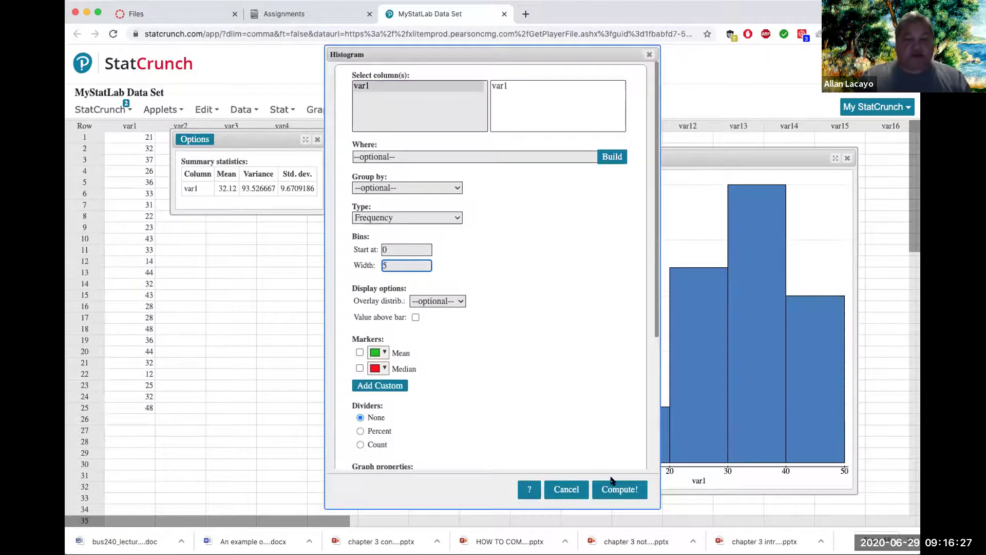
{"action": "left_click", "coordinate": [612, 482]}
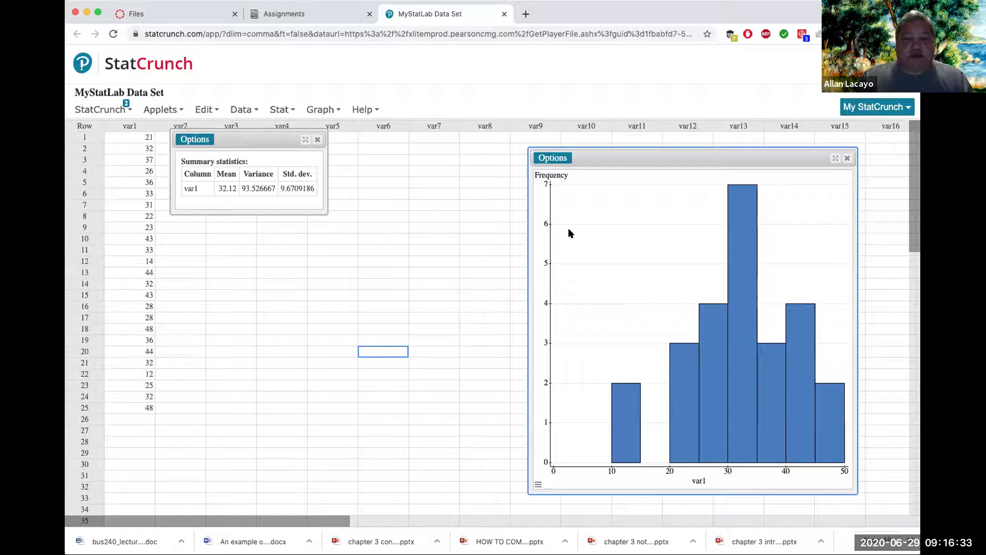
- Return to the homework and compare part b)'s histogram request with part c)'s relative frequency histogram request
{"action": "key", "text": "super+grave"}
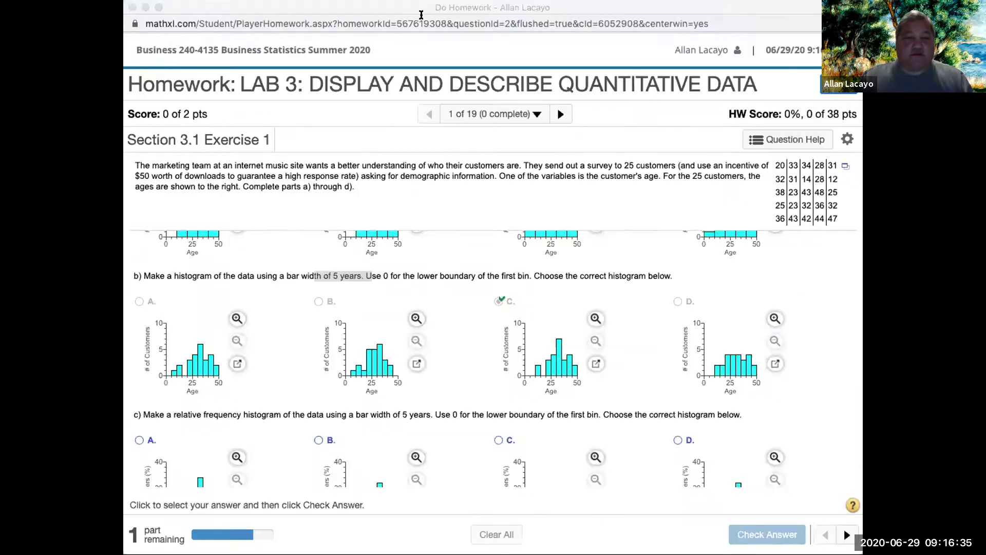
{"action": "left_click", "coordinate": [267, 9]}
{"action": "scroll", "coordinate": [205, 427], "scroll_direction": "up", "scroll_amount": 1}
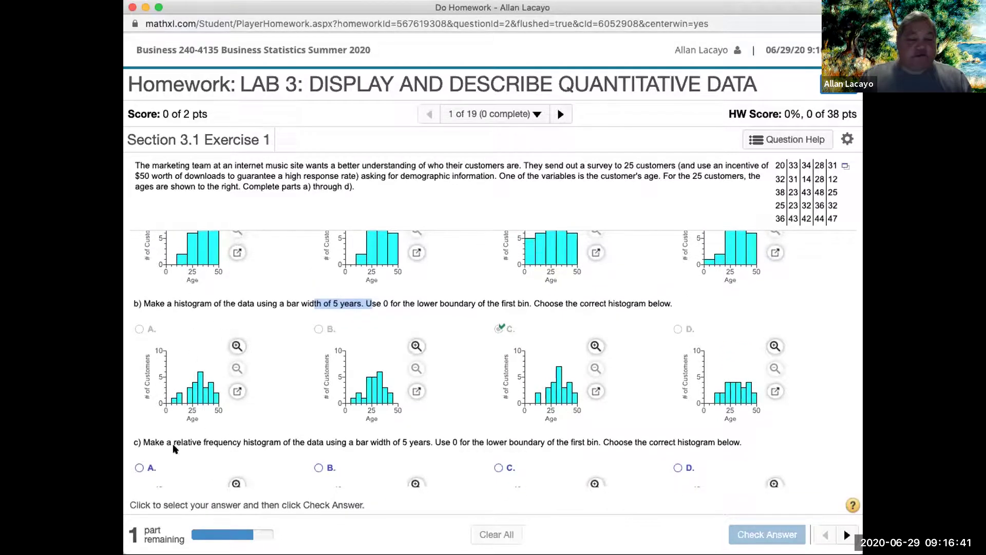
{"action": "left_click_drag", "start_coordinate": [166, 303], "coordinate": [279, 303]}
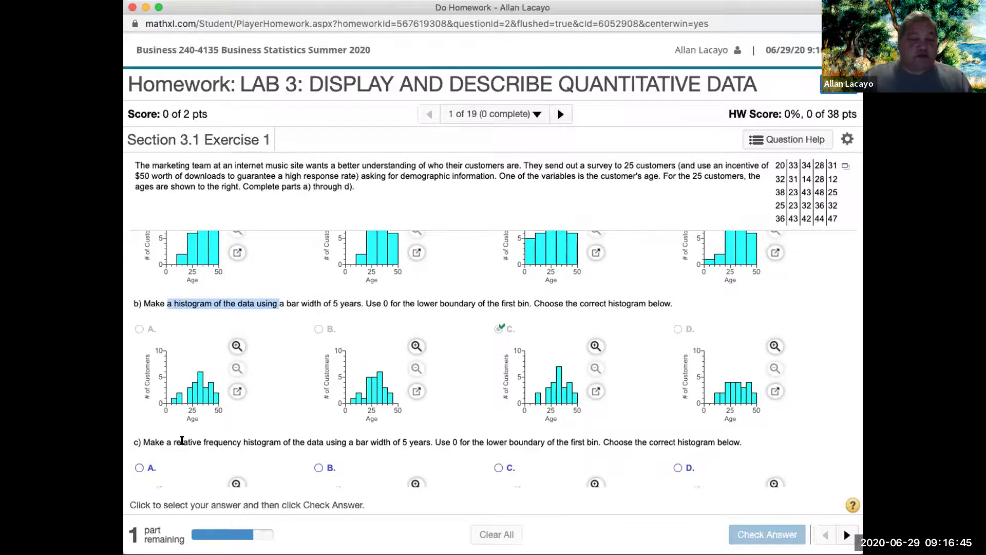
{"action": "scroll", "coordinate": [185, 438], "scroll_direction": "down", "scroll_amount": 3}
{"action": "left_click_drag", "start_coordinate": [166, 369], "coordinate": [293, 368]}
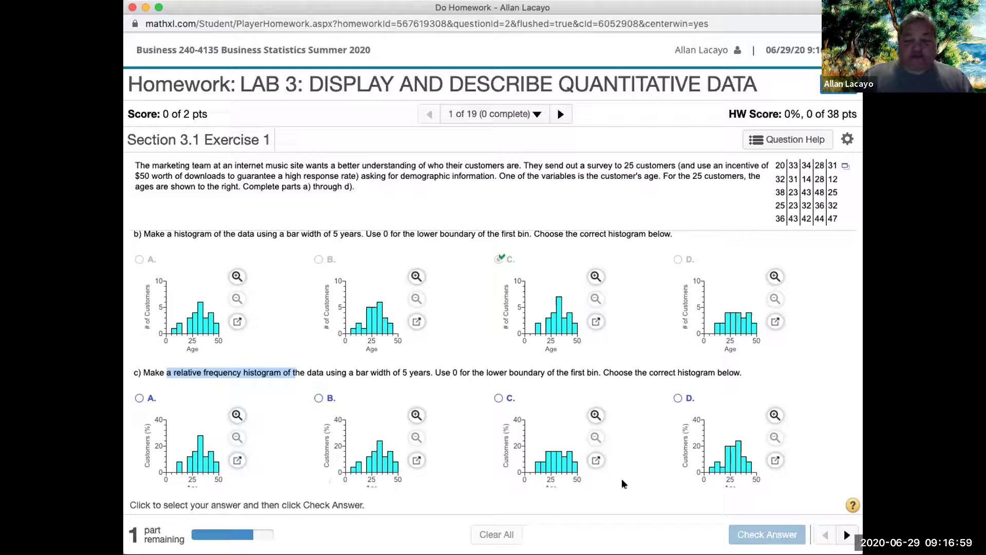
- Answer part c) with relative frequency histogram A, check the answer and continue to part d)
{"action": "left_click", "coordinate": [138, 396]}
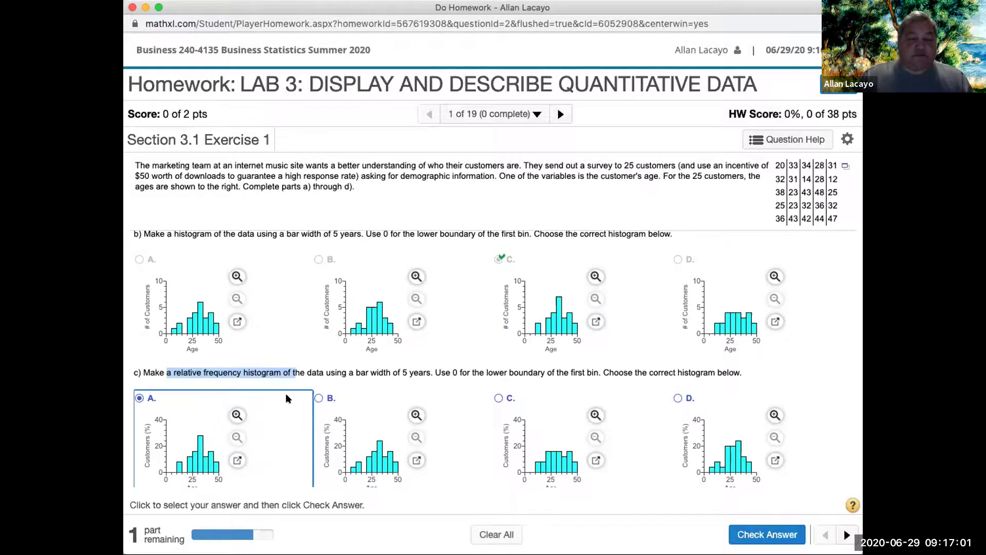
{"action": "left_click", "coordinate": [793, 535]}
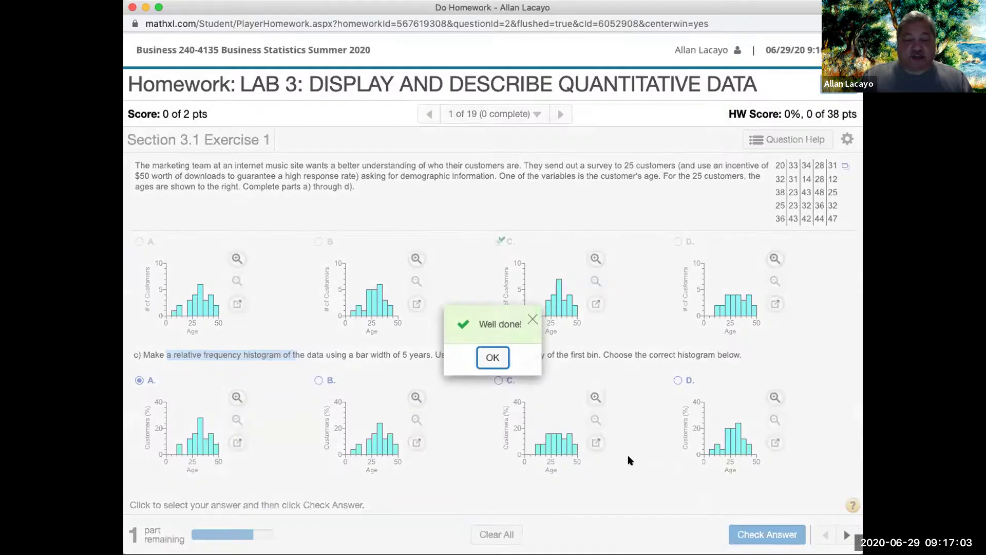
{"action": "left_click", "coordinate": [493, 358]}
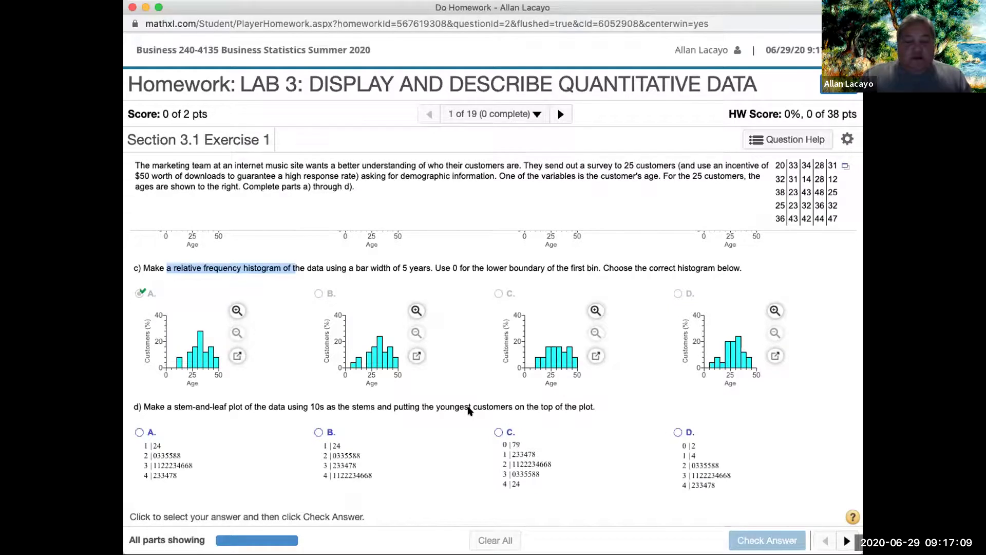
- Read part d) on the stem-and-leaf plot, answer it with plot A, check the answer and proceed to Question 2
{"action": "scroll", "coordinate": [468, 409], "scroll_direction": "down", "scroll_amount": 1}
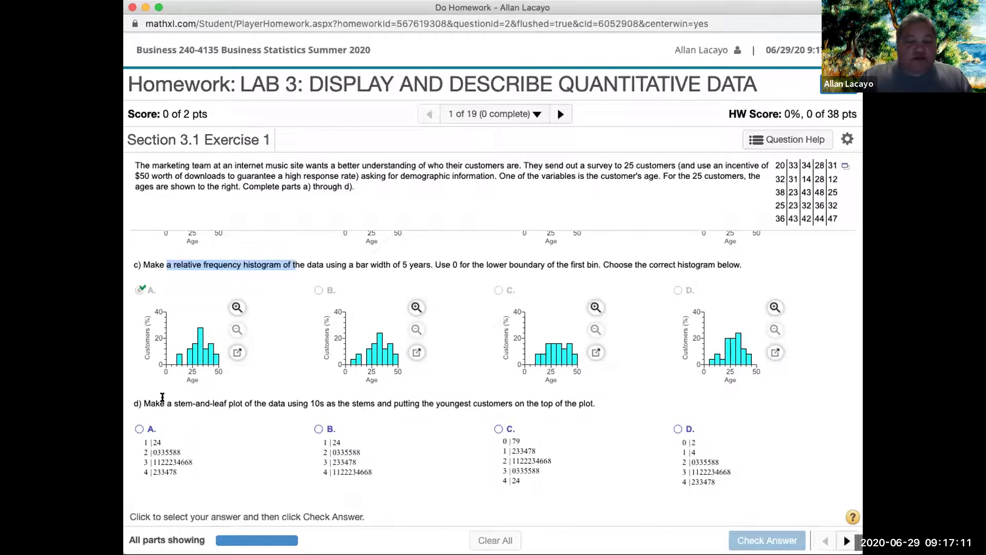
{"action": "left_click_drag", "start_coordinate": [166, 398], "coordinate": [295, 395]}
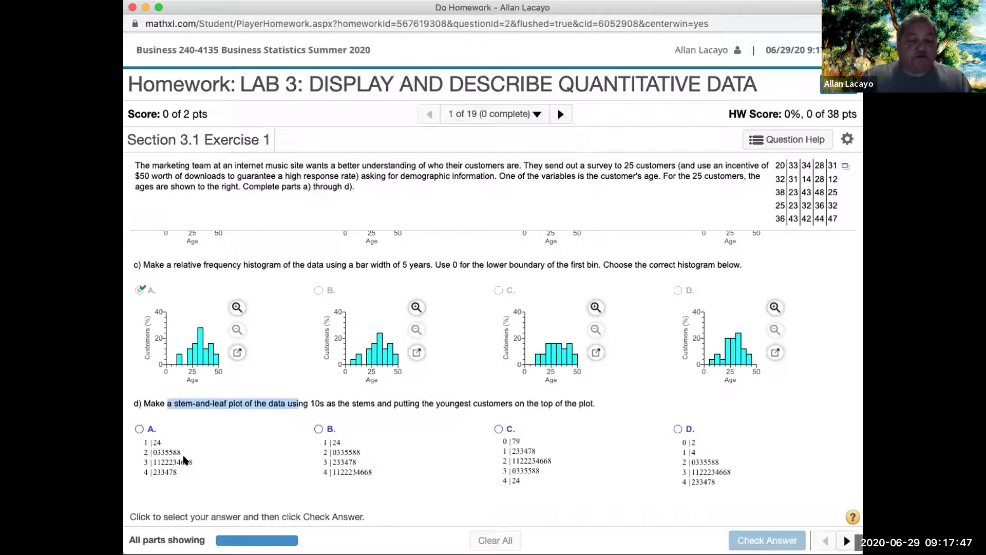
{"action": "left_click", "coordinate": [139, 427]}
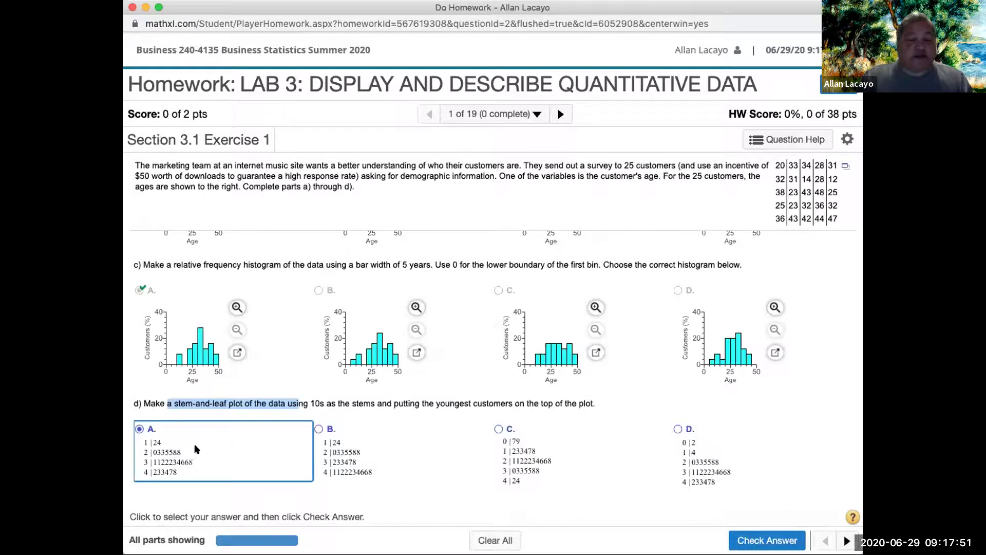
{"action": "left_click", "coordinate": [754, 537]}
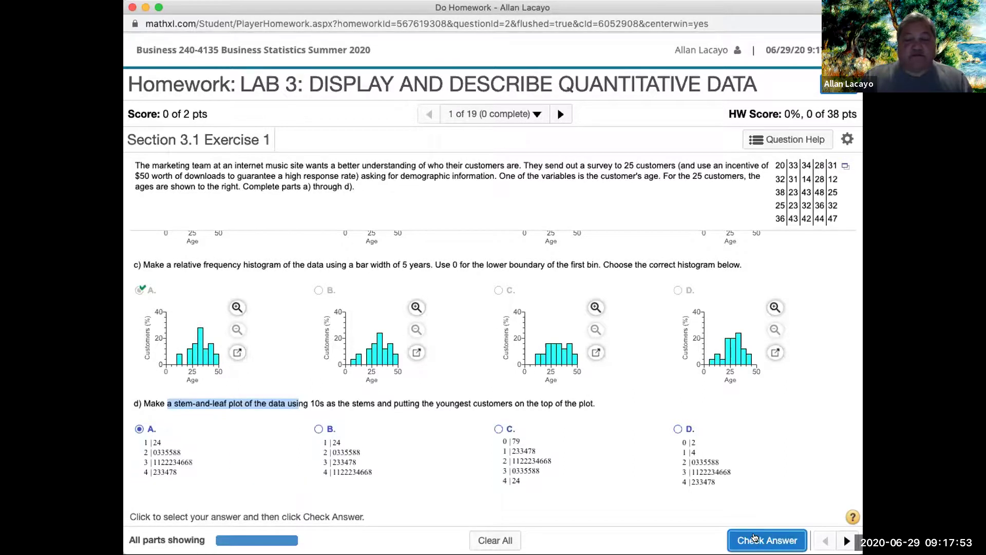
{"action": "left_click", "coordinate": [504, 357]}
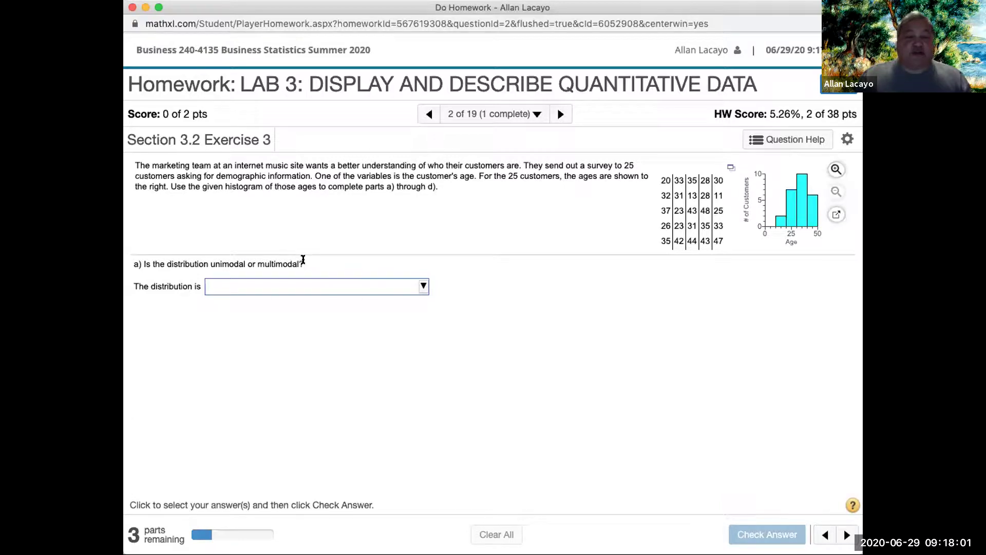
- Answer part a) of Question 2 with "unimodal because there is one distinct mode." and check the answer
{"action": "left_click_drag", "start_coordinate": [303, 259], "coordinate": [150, 262]}
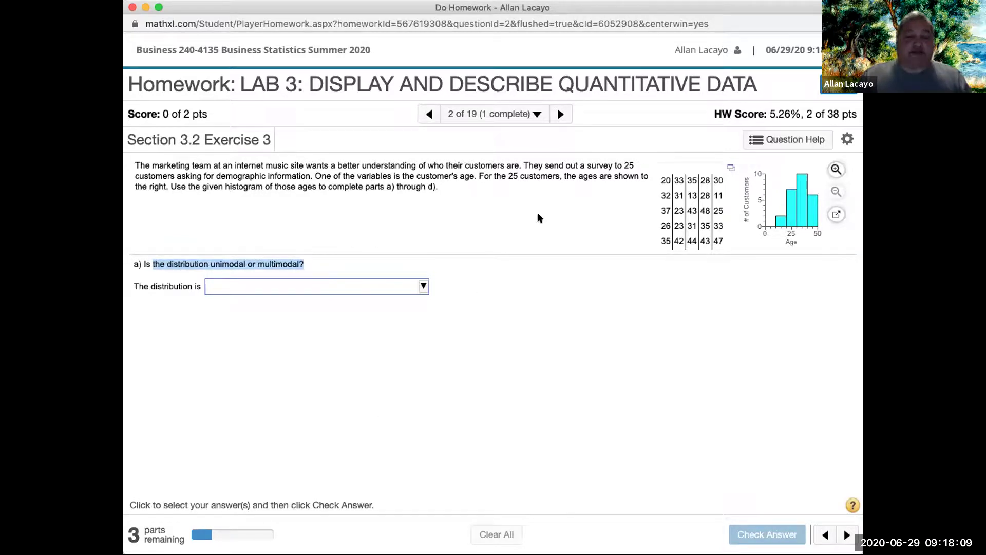
{"action": "left_click", "coordinate": [233, 265]}
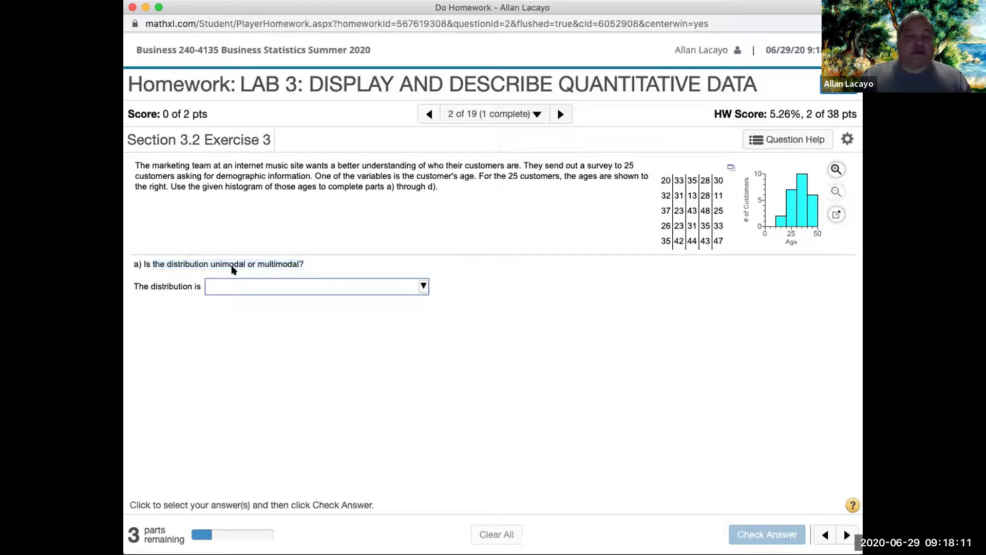
{"action": "double_click", "coordinate": [232, 258]}
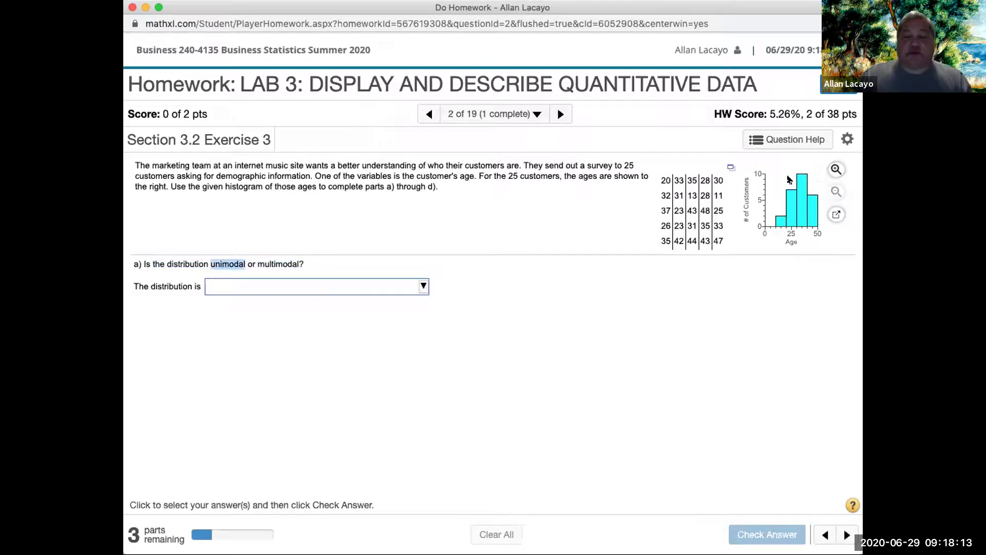
{"action": "left_click", "coordinate": [375, 284]}
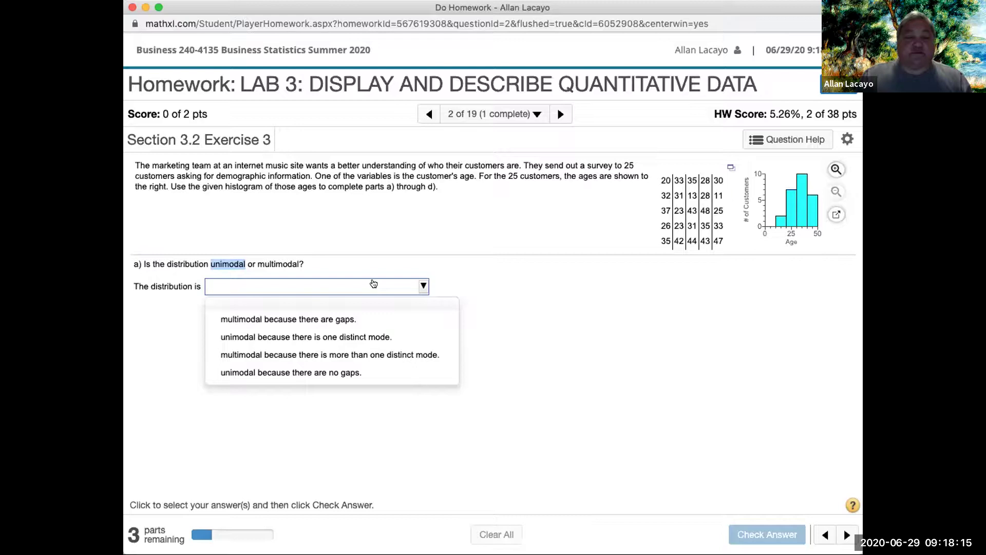
{"action": "left_click", "coordinate": [343, 337]}
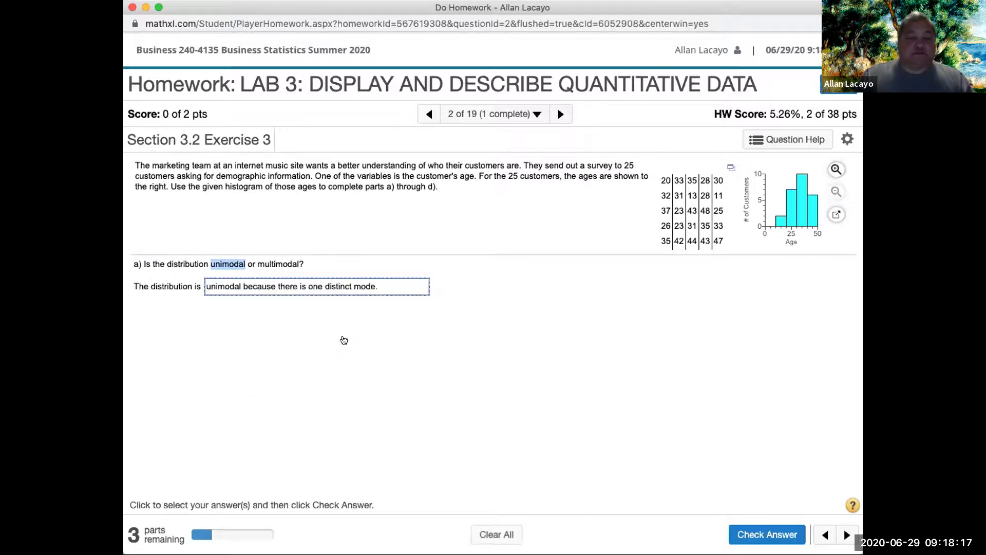
{"action": "left_click", "coordinate": [776, 534]}
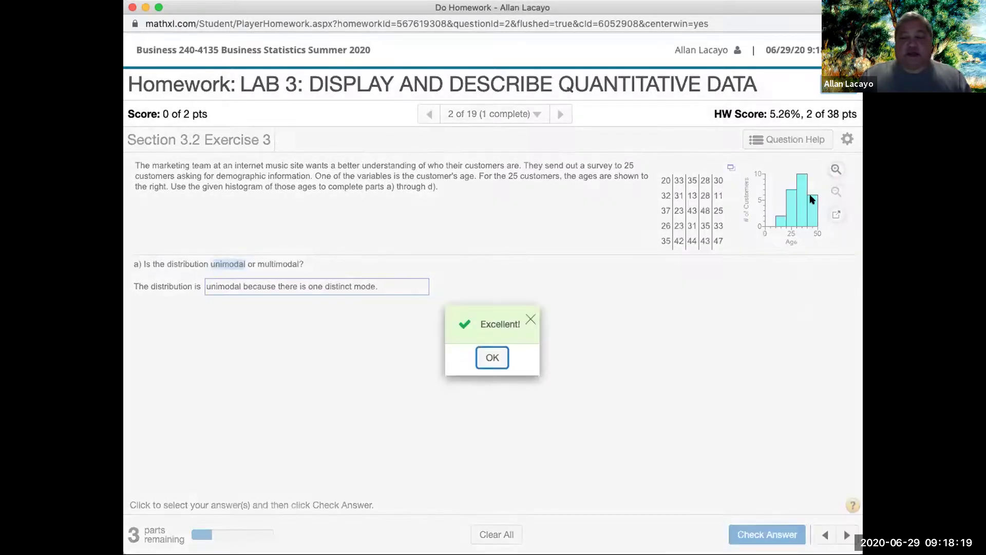
- Answer part b) of Question 2 with "The mode of the data is around 35 years." and check the answer
{"action": "left_click", "coordinate": [483, 363]}
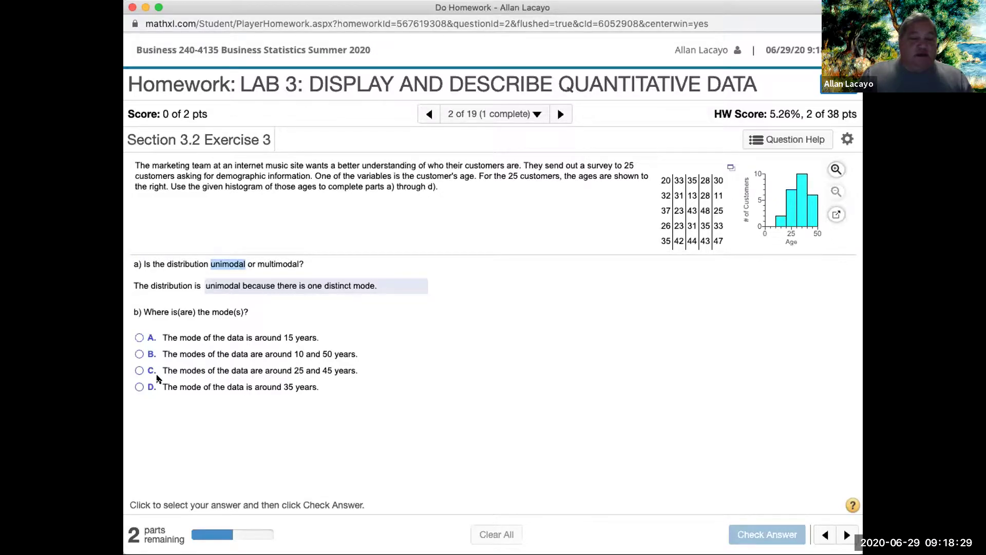
{"action": "left_click", "coordinate": [139, 388]}
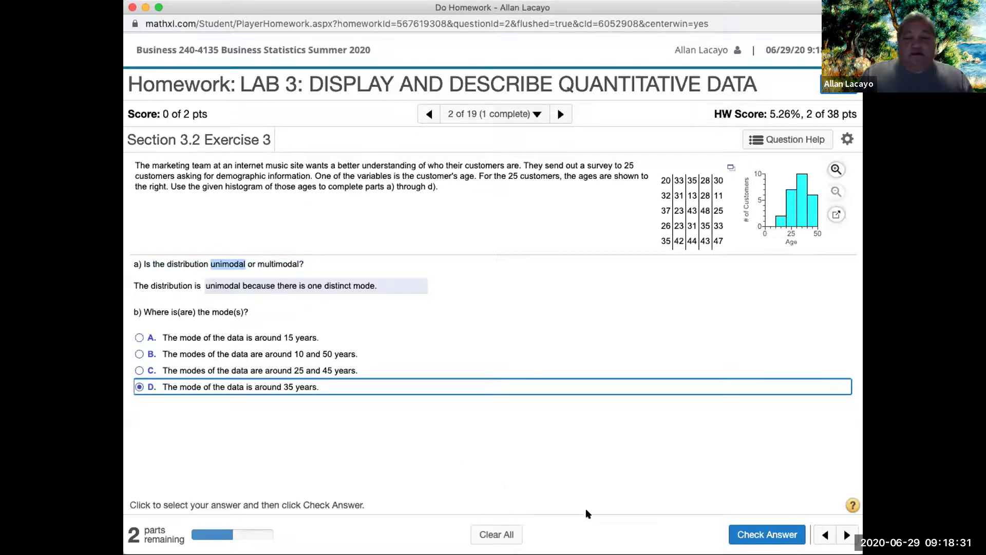
{"action": "left_click", "coordinate": [763, 536]}
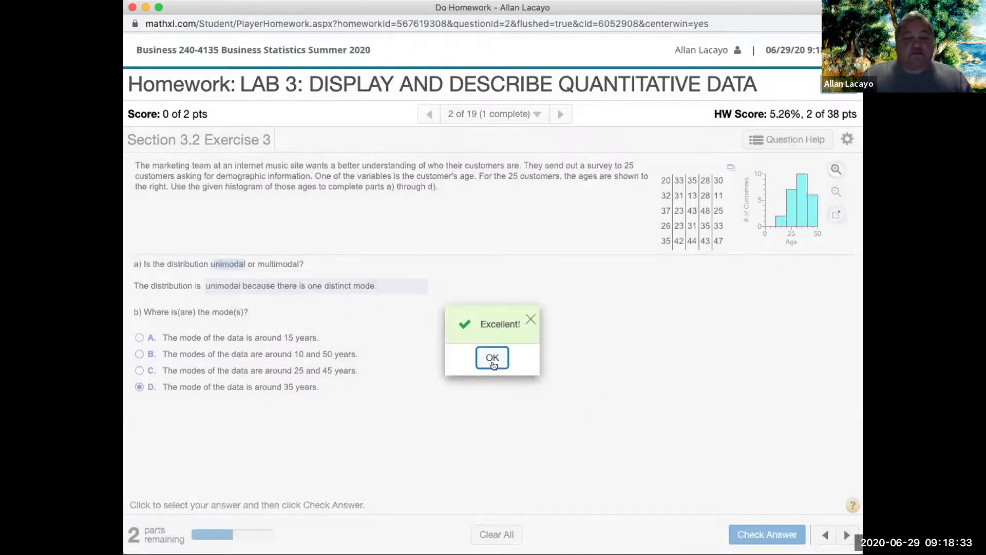
{"action": "left_click", "coordinate": [493, 359]}
- Try answering part c) with "The distribution is roughly symmetric, with a slight skew to the right." and check it
{"action": "scroll", "coordinate": [445, 438], "scroll_direction": "down", "scroll_amount": 1}
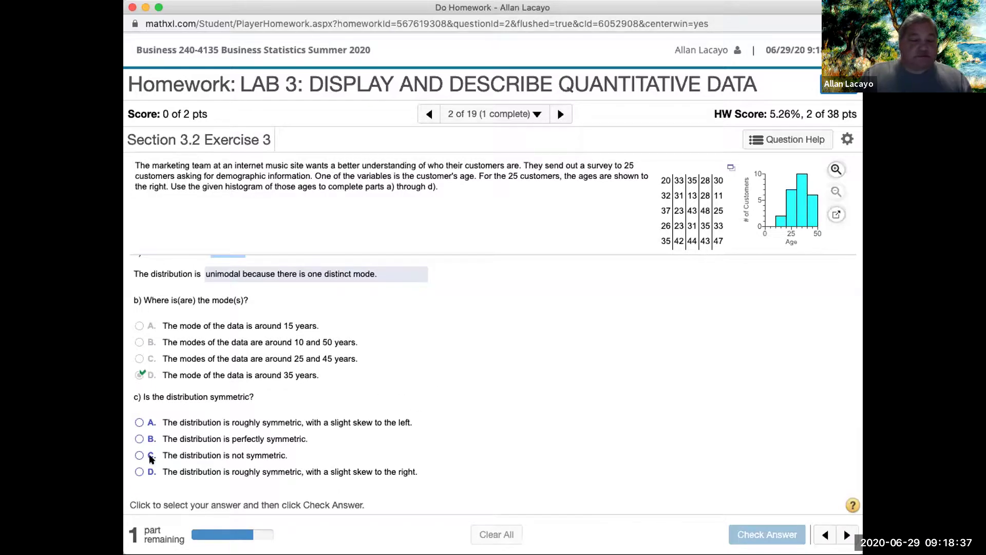
{"action": "left_click", "coordinate": [138, 470]}
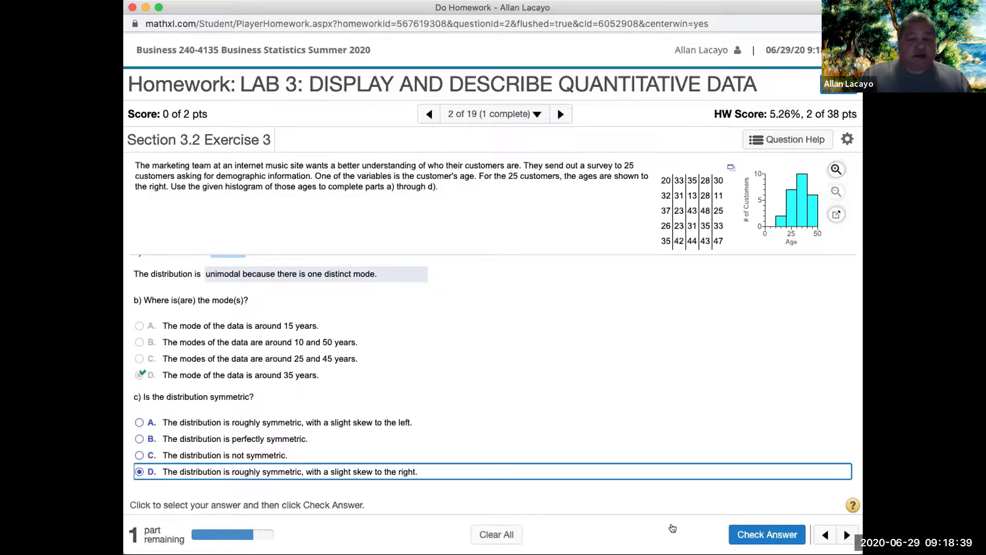
{"action": "left_click", "coordinate": [763, 536]}
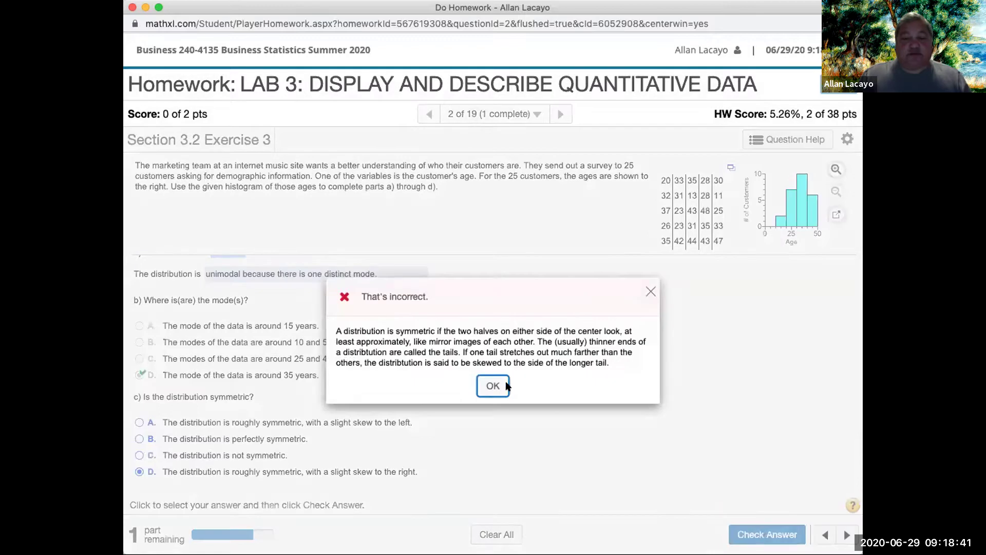
{"action": "left_click", "coordinate": [488, 387]}
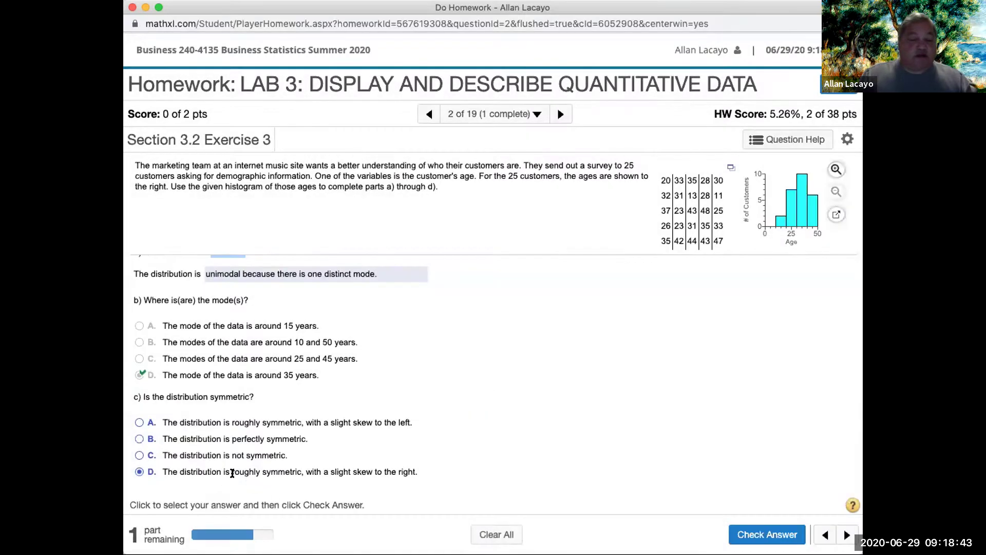
- Answer part c) with "The distribution is roughly symmetric, with a slight skew to the left." and check the answer
{"action": "left_click", "coordinate": [138, 421]}
{"action": "left_click_drag", "start_coordinate": [336, 421], "coordinate": [433, 427]}
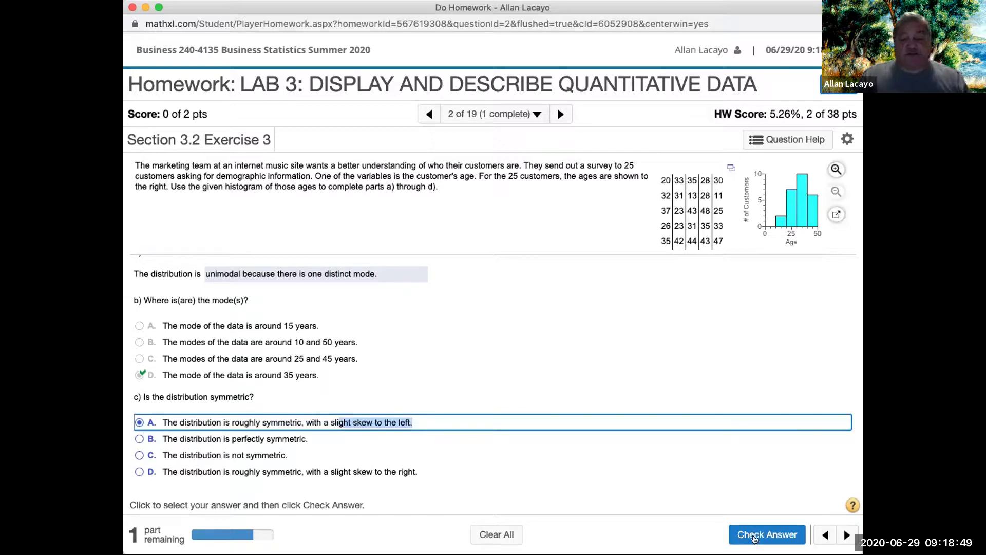
{"action": "left_click", "coordinate": [753, 536]}
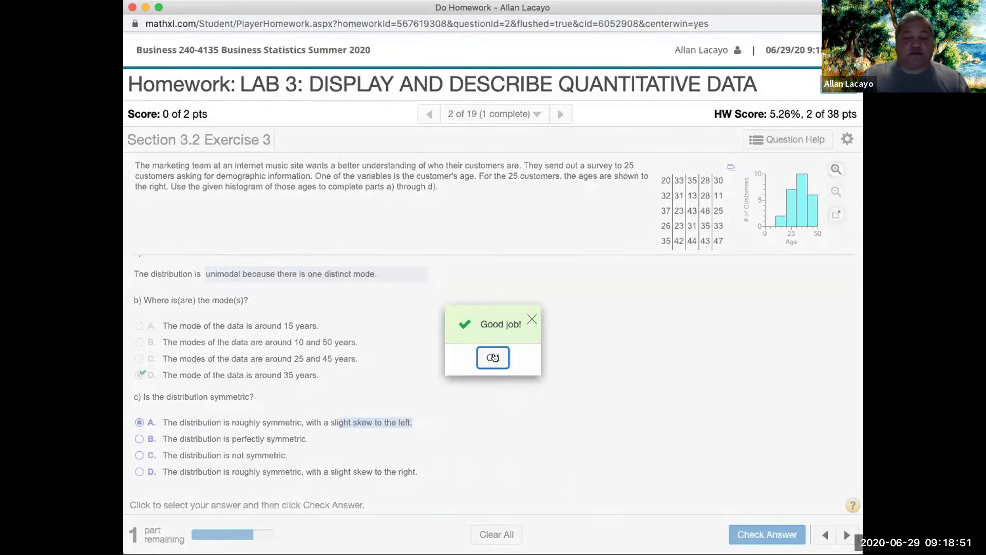
{"action": "left_click", "coordinate": [493, 357]}
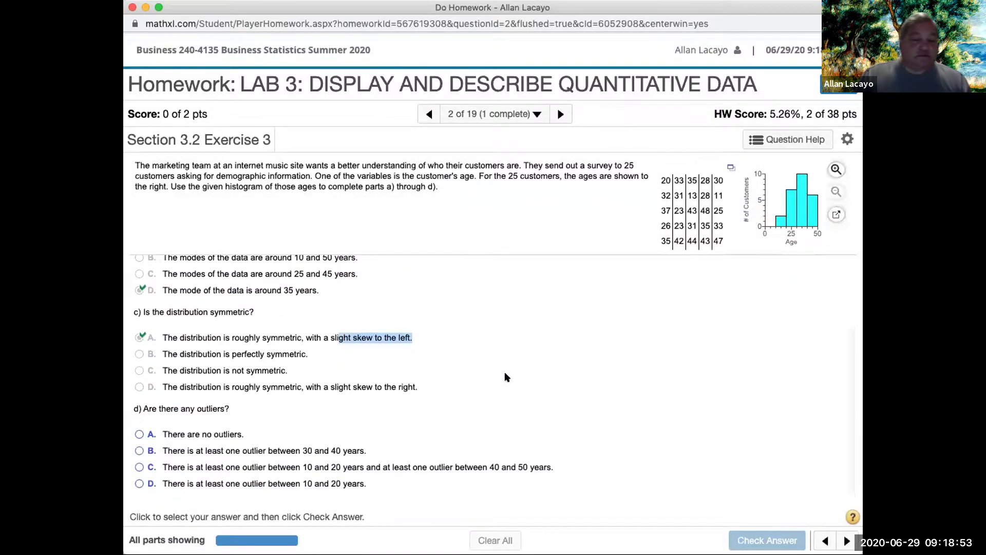
- Answer part d) with "There are no outliers.", check the answer and proceed to Question 3
{"action": "left_click", "coordinate": [139, 435]}
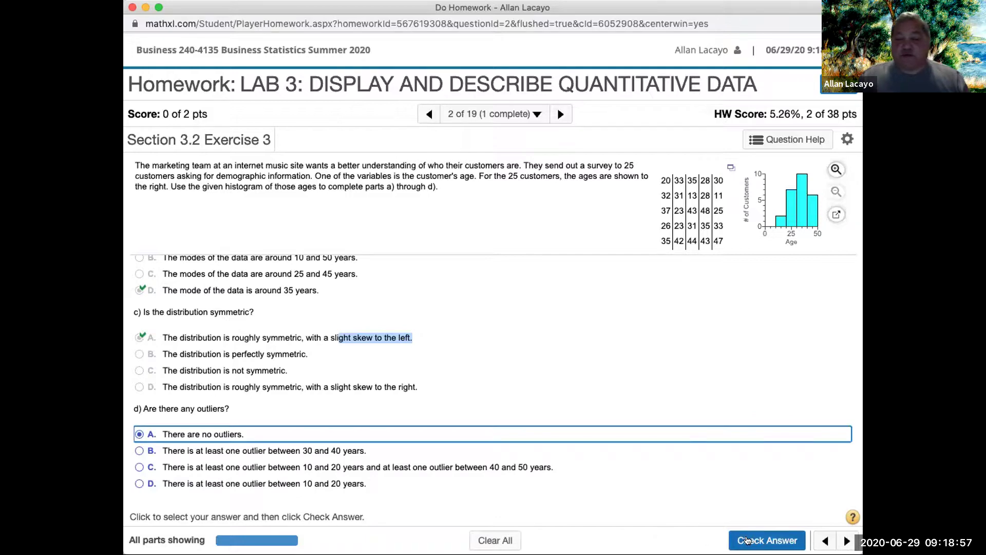
{"action": "left_click", "coordinate": [746, 540]}
{"action": "left_click", "coordinate": [498, 356]}
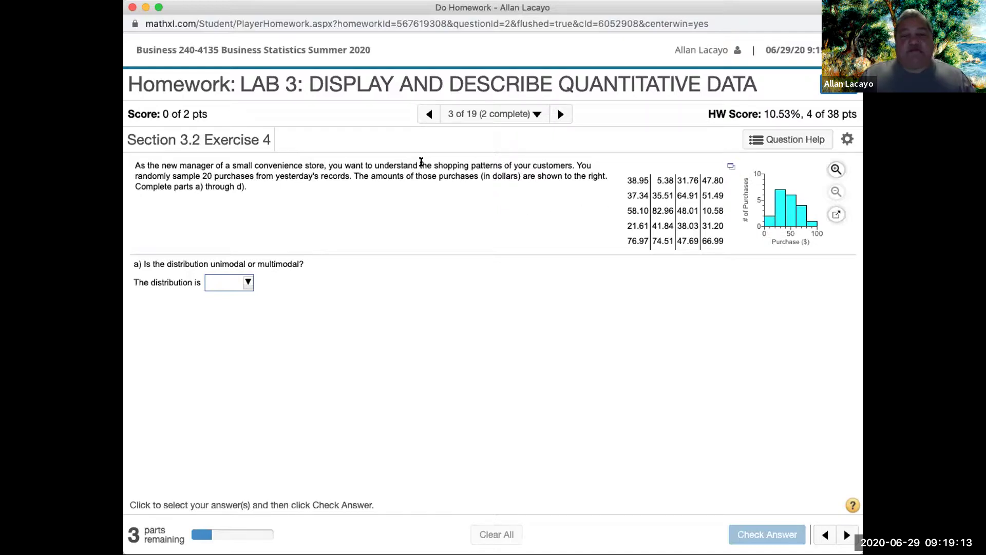
- Read Question 3's prompt on convenience store purchases and skip ahead past Questions 4 and 5 to Question 6
{"action": "left_click_drag", "start_coordinate": [421, 162], "coordinate": [549, 163]}
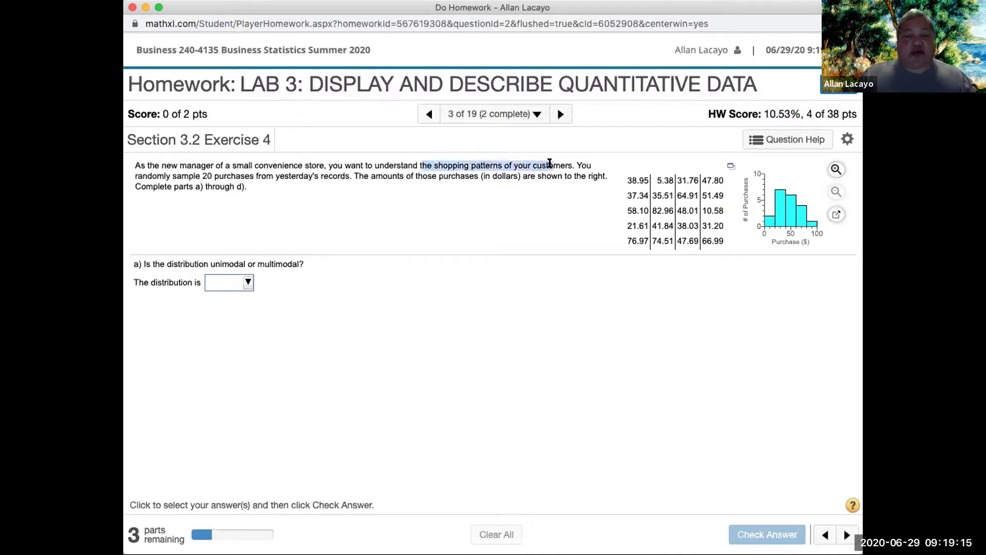
{"action": "left_click_drag", "start_coordinate": [373, 175], "coordinate": [559, 186]}
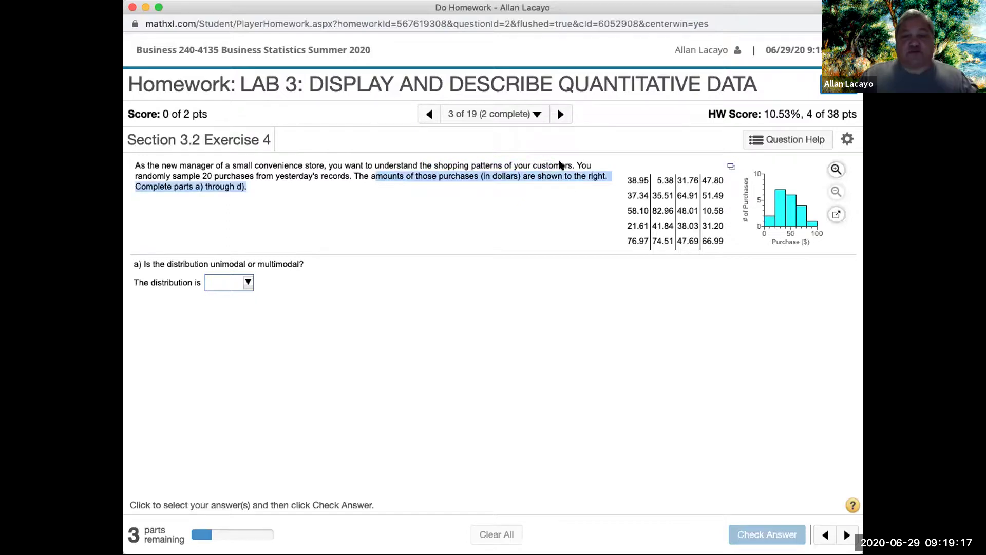
{"action": "left_click", "coordinate": [561, 113]}
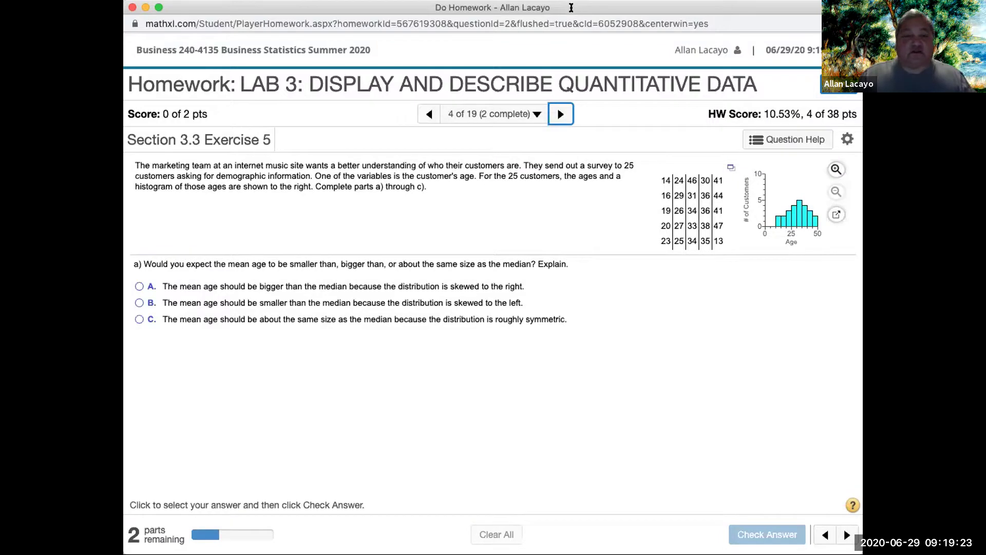
{"action": "left_click", "coordinate": [561, 114]}
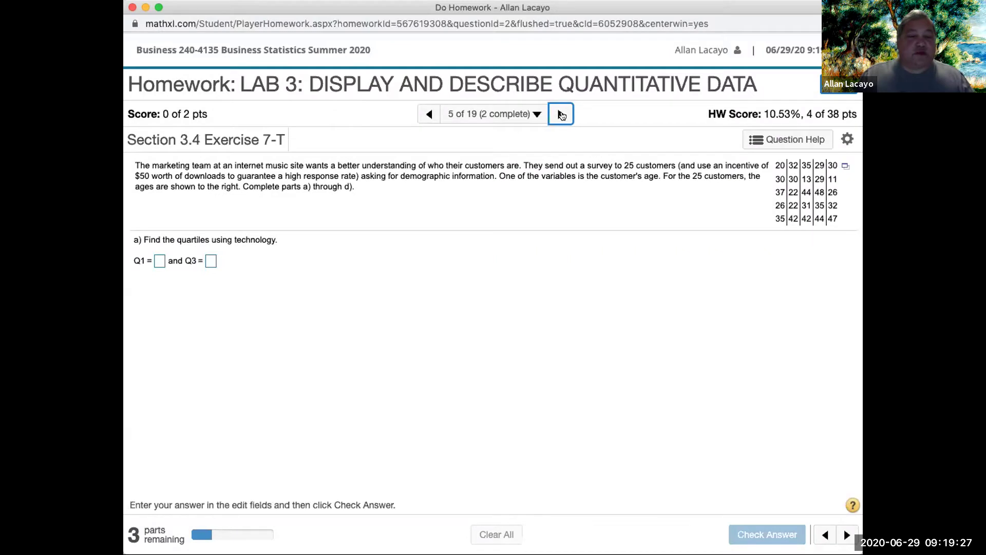
{"action": "left_click", "coordinate": [561, 114]}
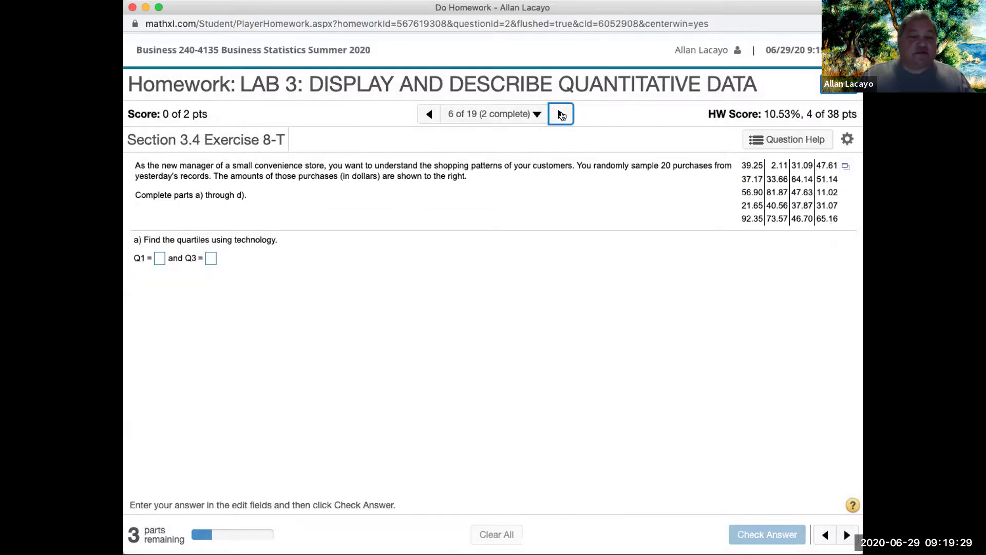